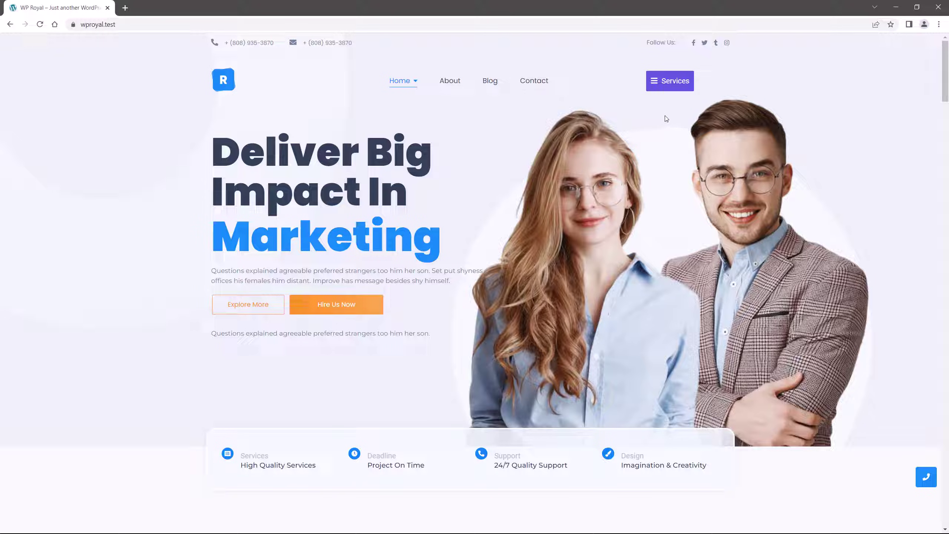
- Preview the Services off-canvas panel on the homepage, then close it with ×
left_click(675, 86)
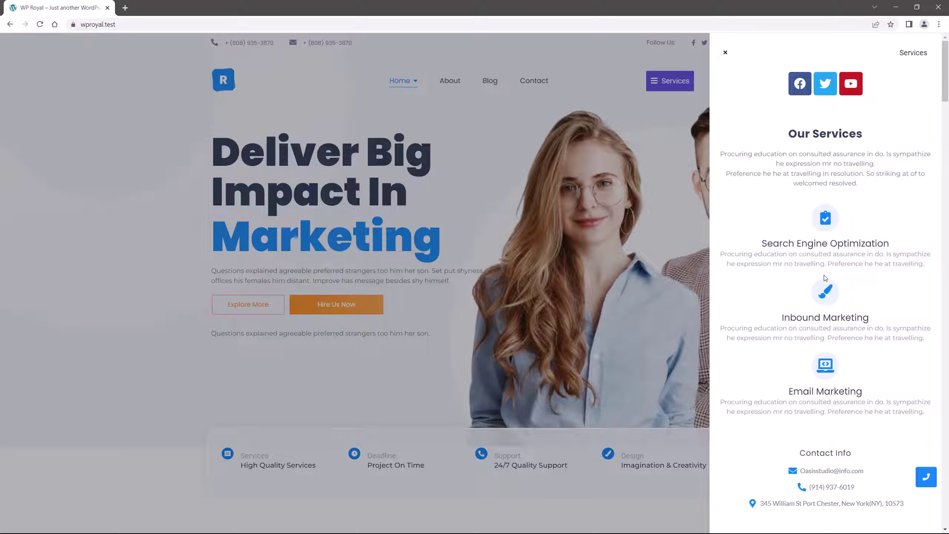
left_click(726, 54)
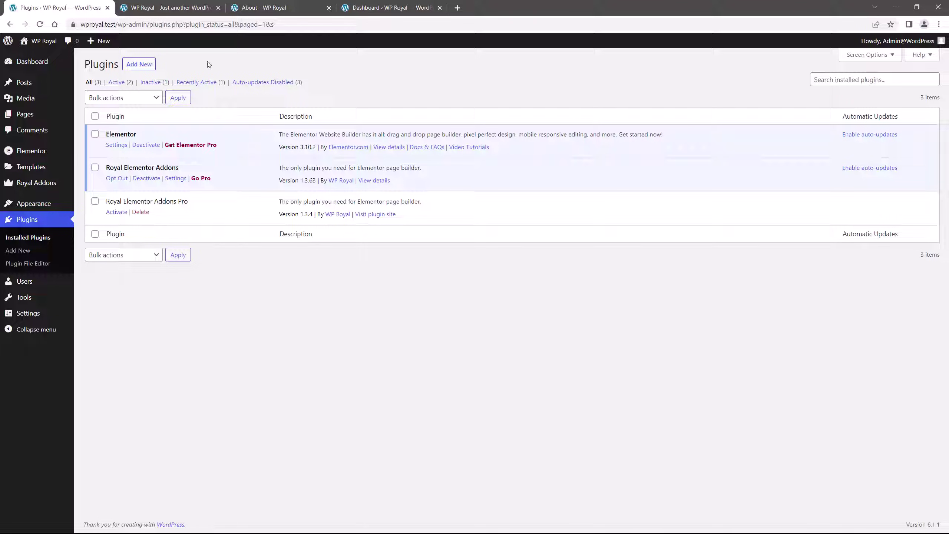
- Switch from the homepage browser tab to the About – WP Royal tab
left_click(176, 14)
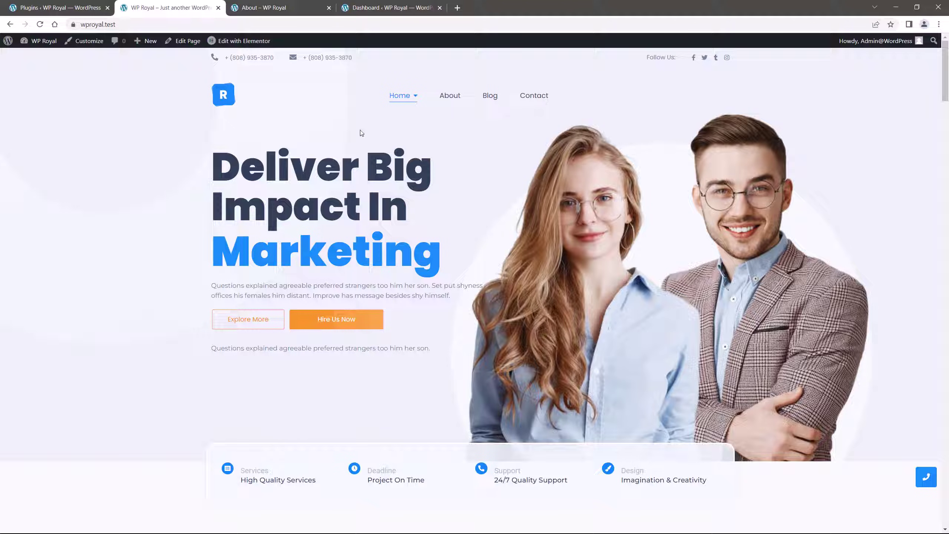
left_click(278, 10)
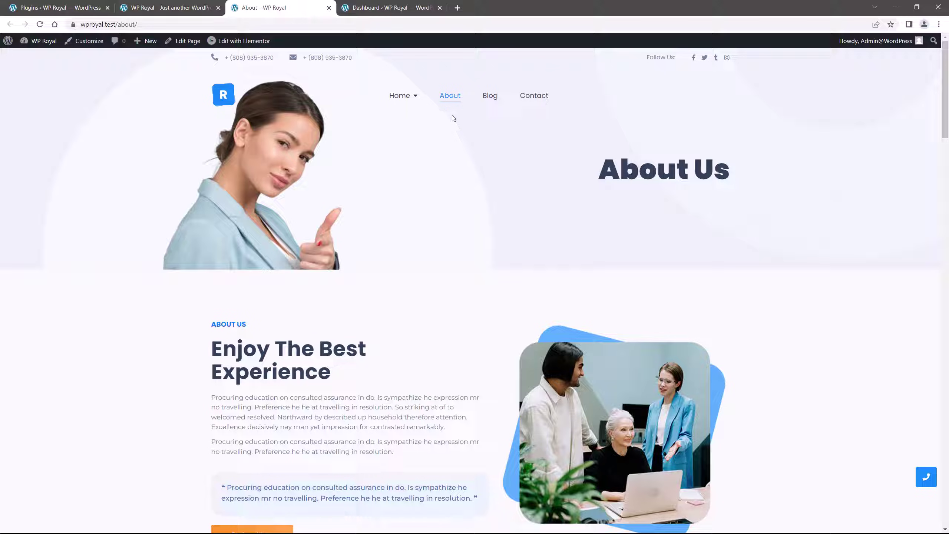
scroll(462, 126, "down", 2)
scroll(544, 152, "down", 1)
scroll(477, 160, "up", 3)
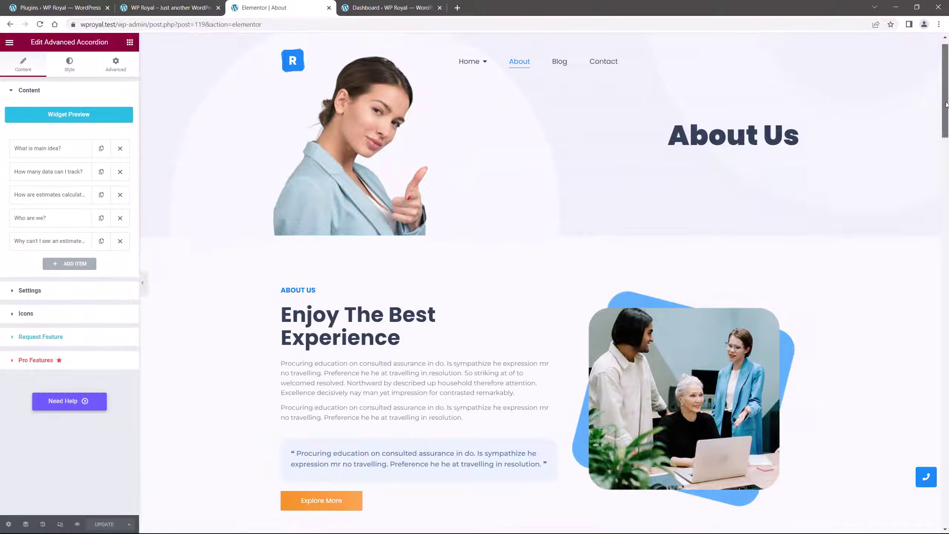
left_click_drag(943, 95, 943, 273)
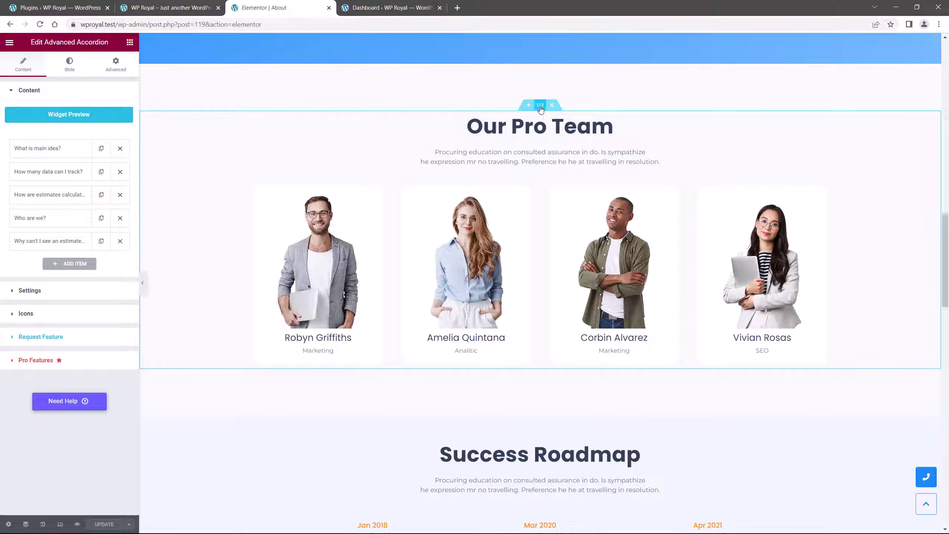
- Save the Our Pro Team section as the 'Our Team' library template and close the editor
right_click(541, 109)
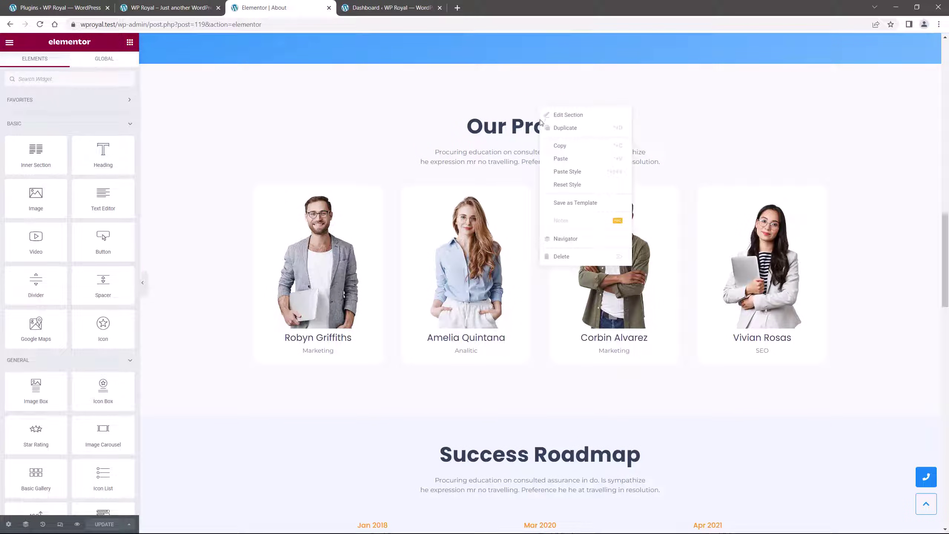
left_click(570, 207)
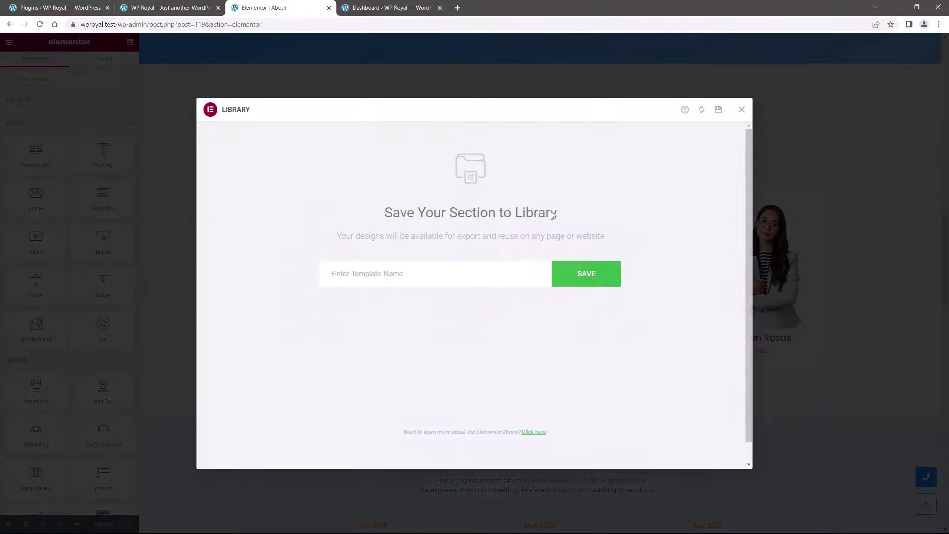
type("Our Team")
left_click(584, 274)
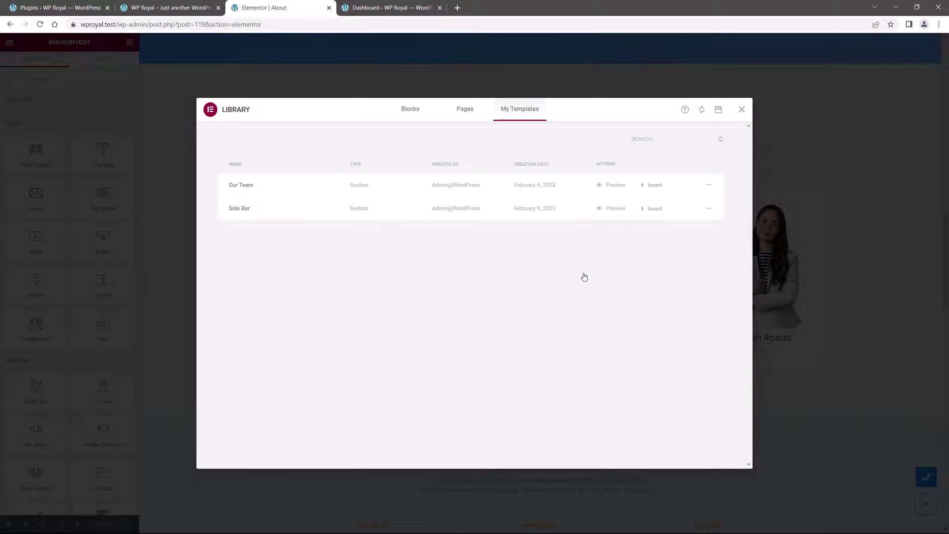
left_click(741, 109)
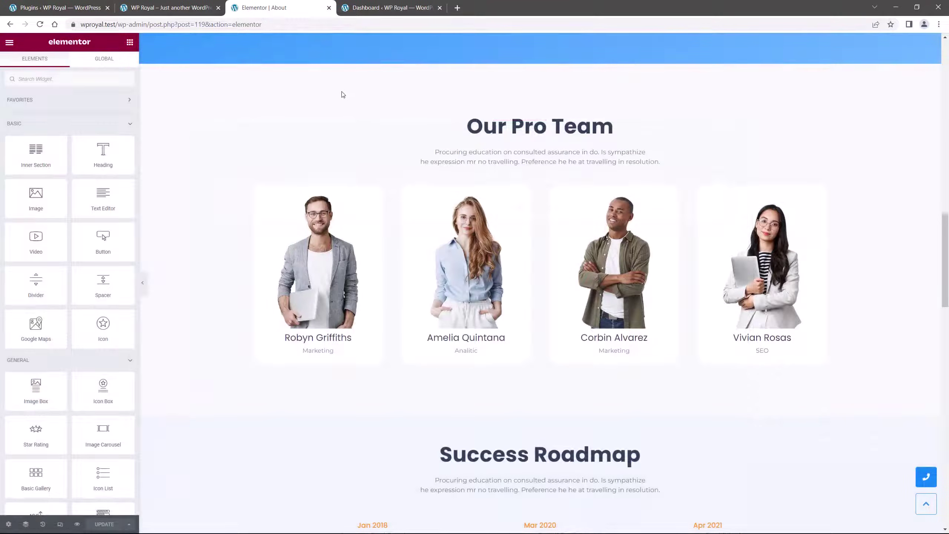
left_click(330, 10)
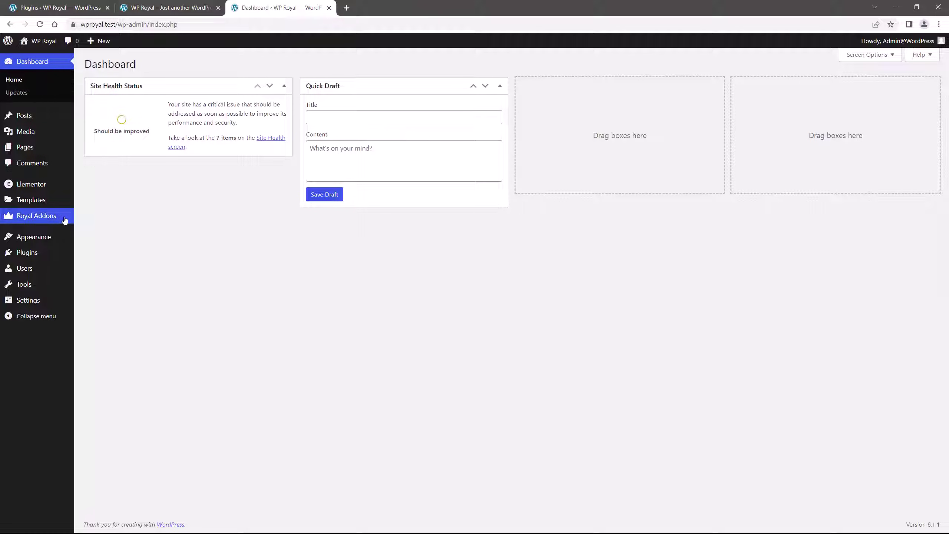
- Review the Royal Addons Theme Builder saved templates, glancing at the homepage tab
mouse_move(36, 215)
left_click(104, 245)
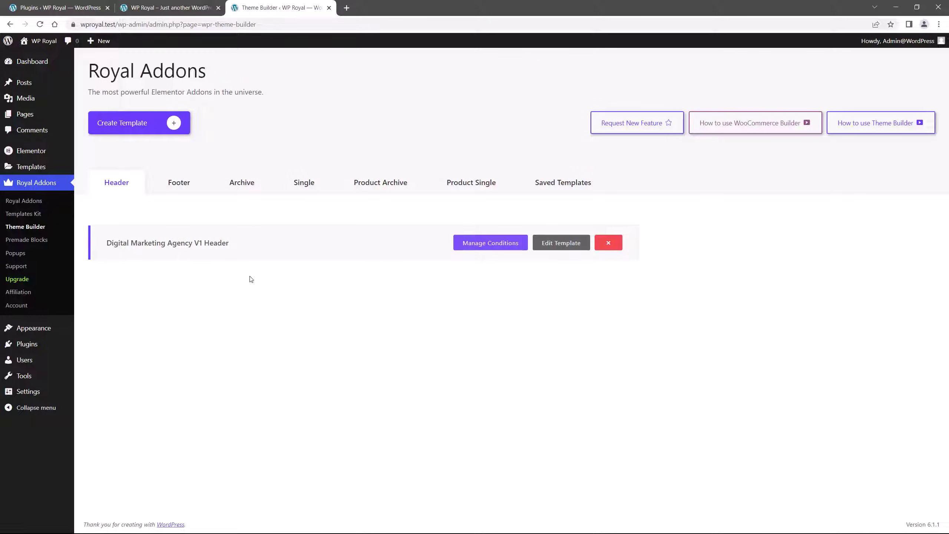
left_click(555, 183)
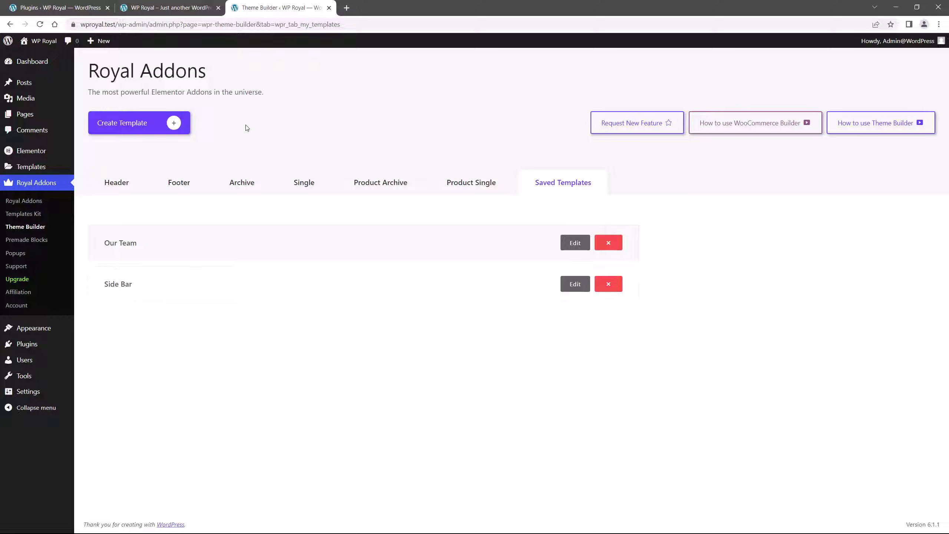
left_click(179, 9)
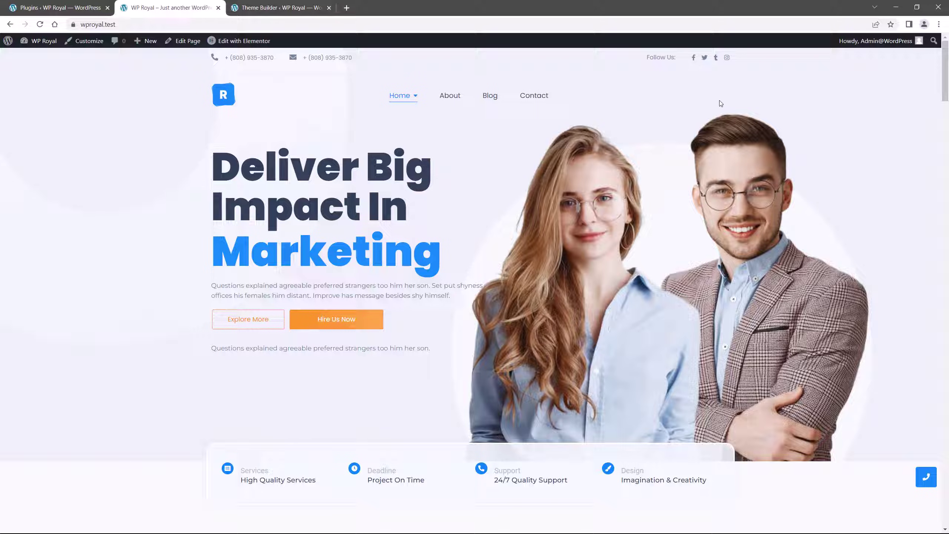
left_click(276, 9)
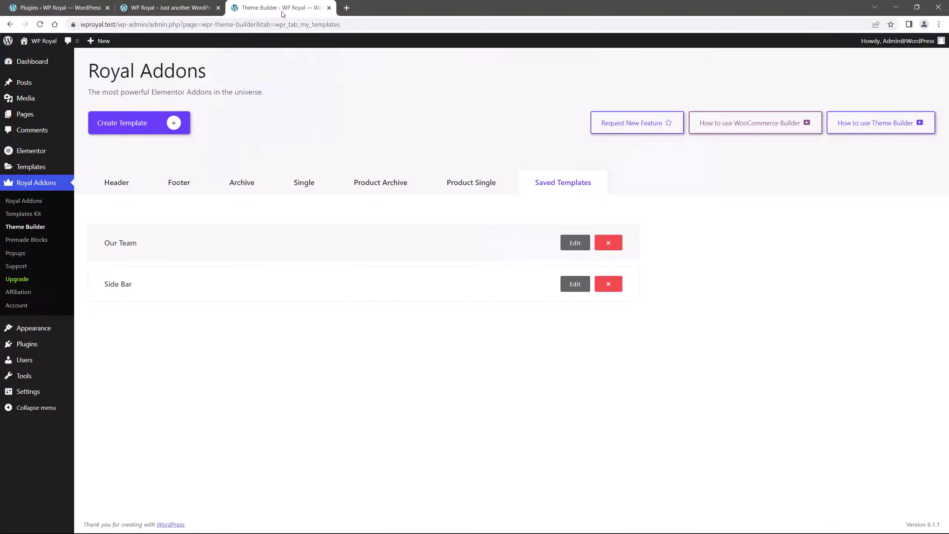
- Edit the Digital Marketing Agency V1 Header template from the Header tab
left_click(119, 185)
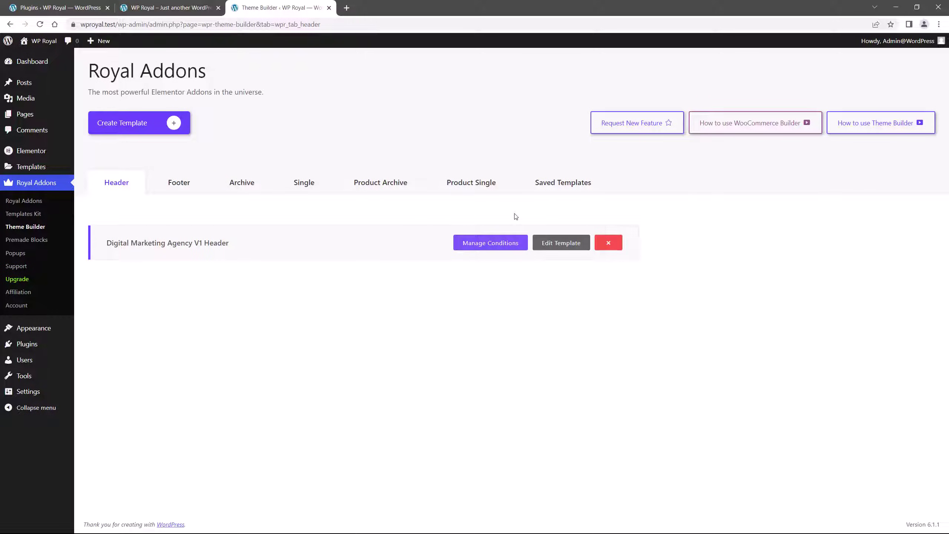
left_click(562, 246)
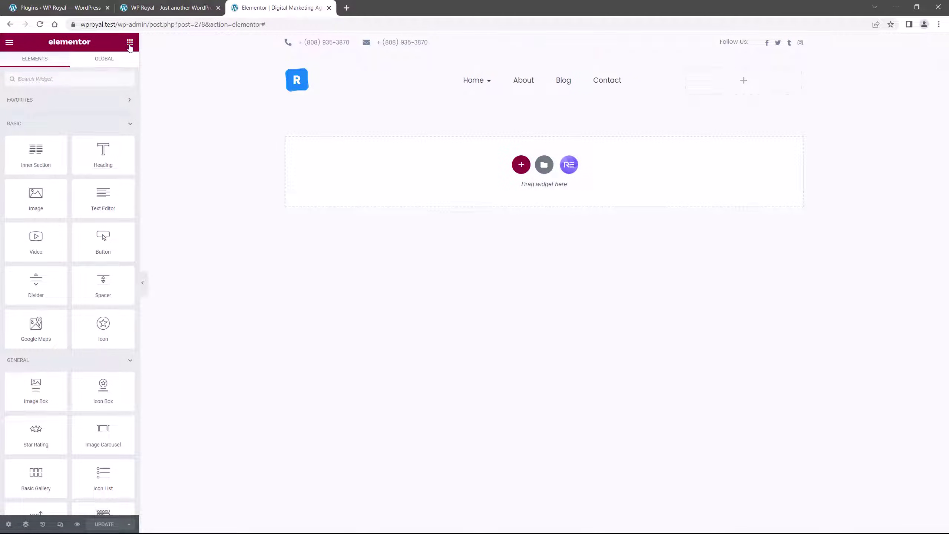
- Add an Offcanvas Menu widget at the header's right end using the Side Bar template
left_click(71, 78)
type("off")
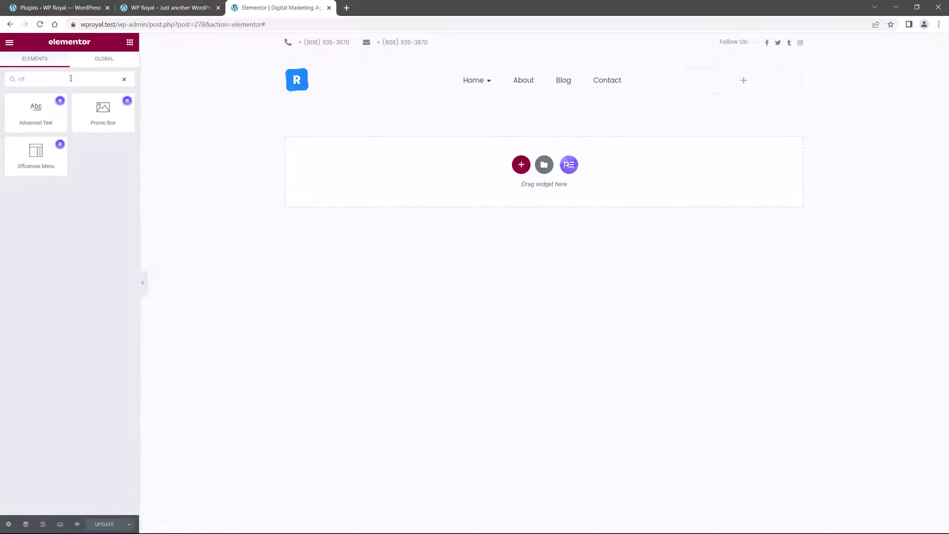
mouse_move(36, 154)
left_mouse_down()
mouse_move(737, 111)
mouse_move(745, 84)
left_mouse_up()
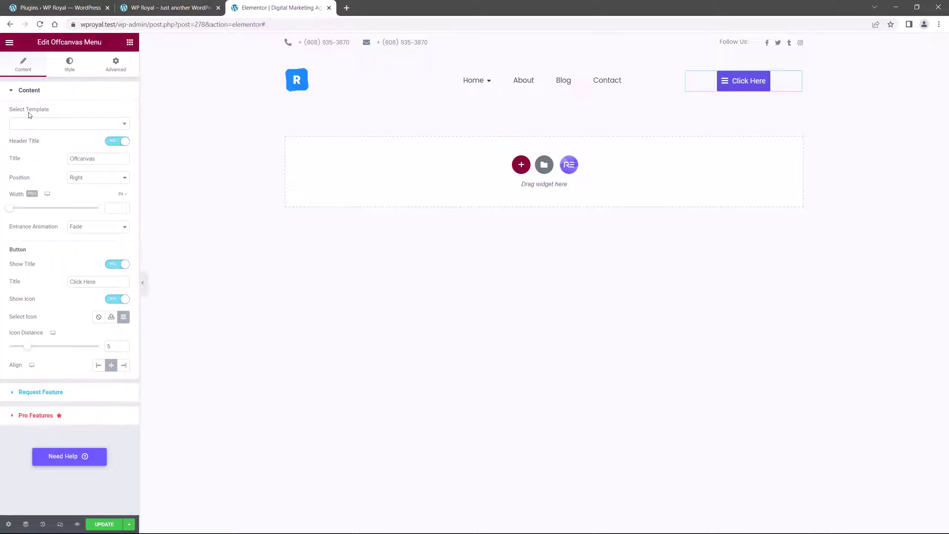
left_click(45, 125)
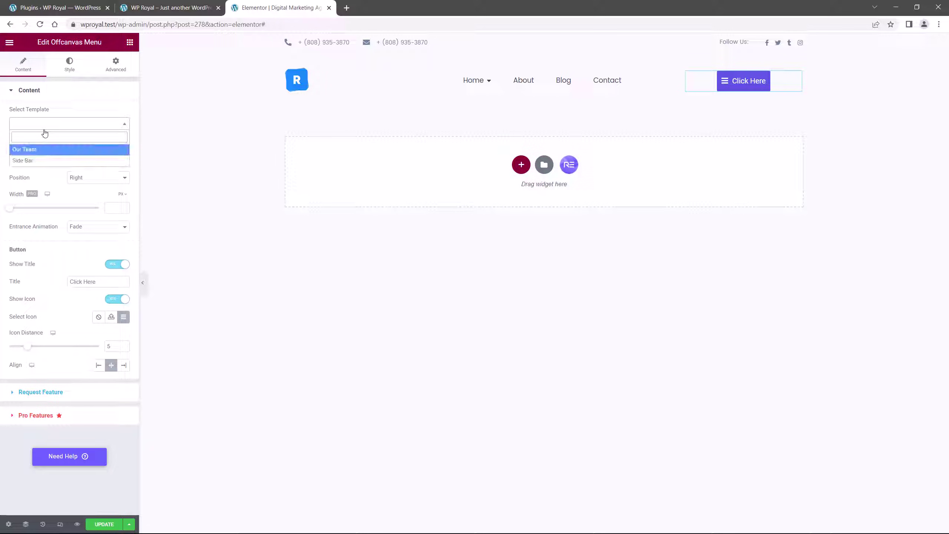
left_click(33, 160)
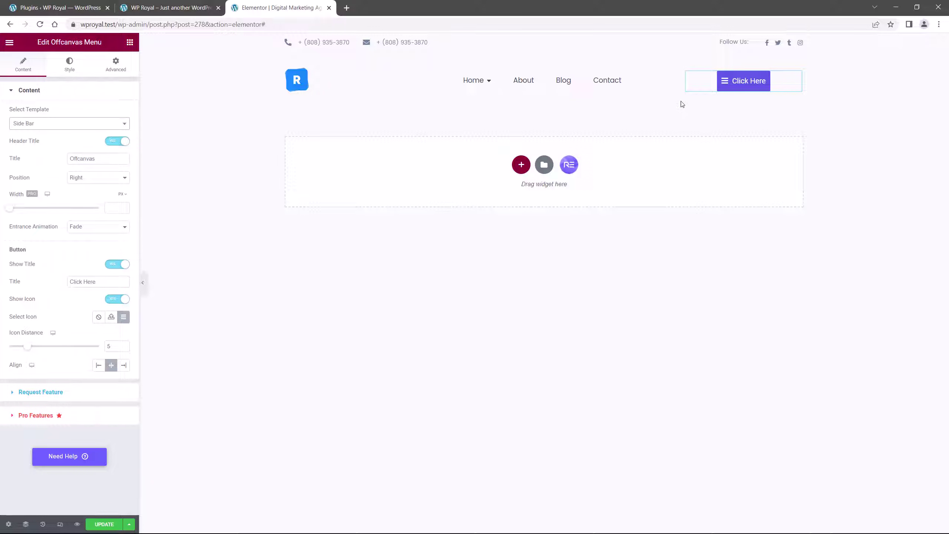
left_click(734, 85)
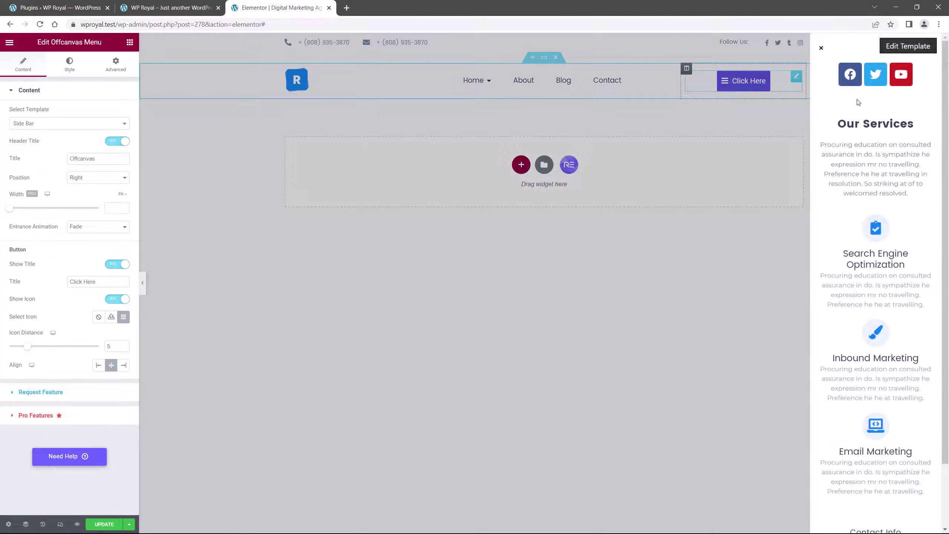
scroll(880, 164, "down", 1)
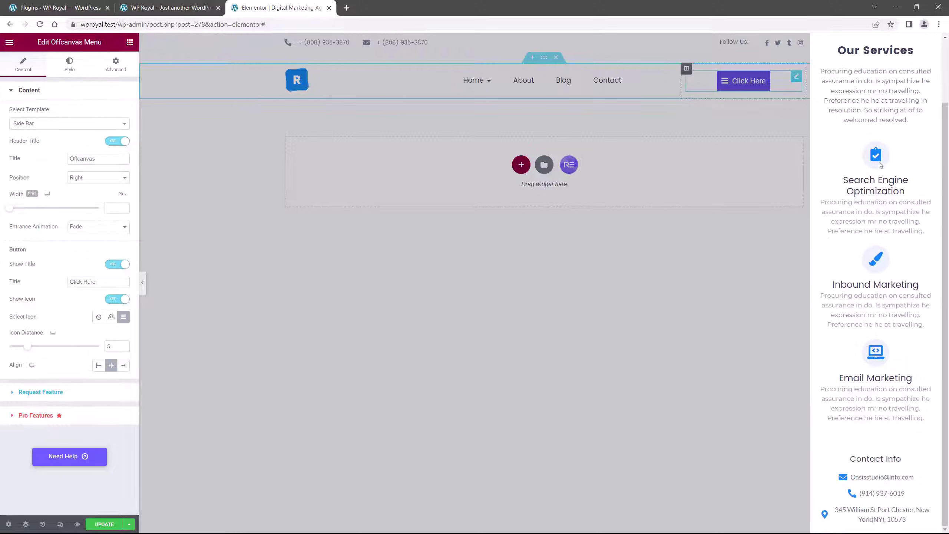
scroll(880, 164, "up", 1)
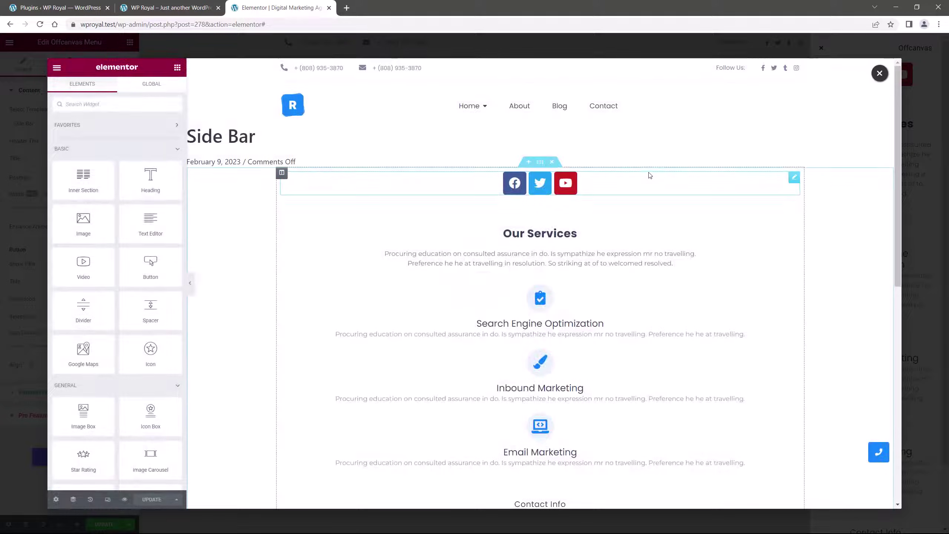
scroll(649, 175, "down", 1)
scroll(649, 175, "down", 3)
scroll(648, 174, "up", 1)
scroll(648, 172, "up", 2)
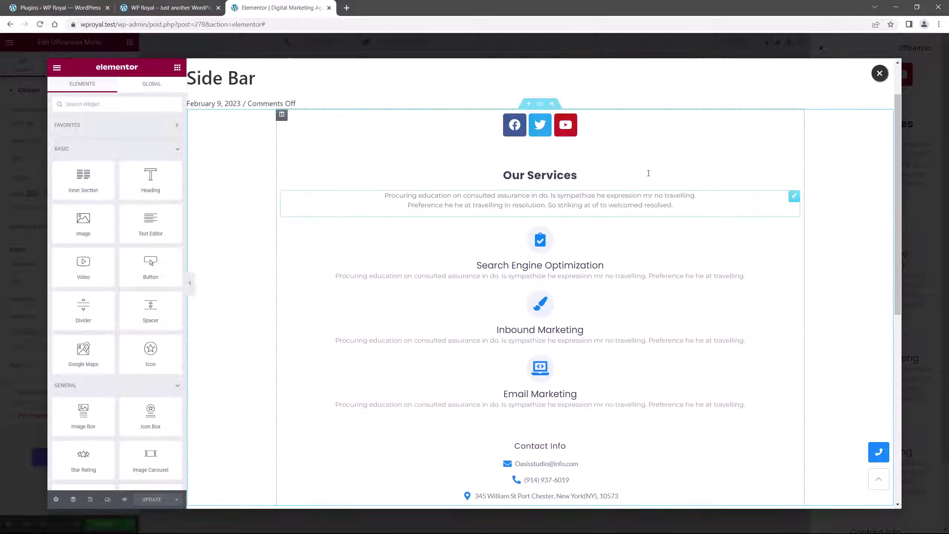
left_click(879, 74)
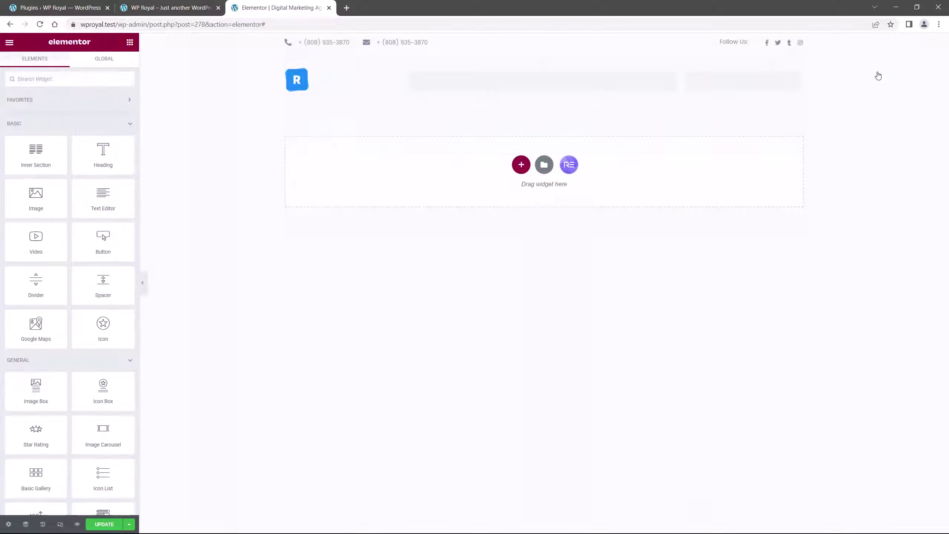
left_click(754, 90)
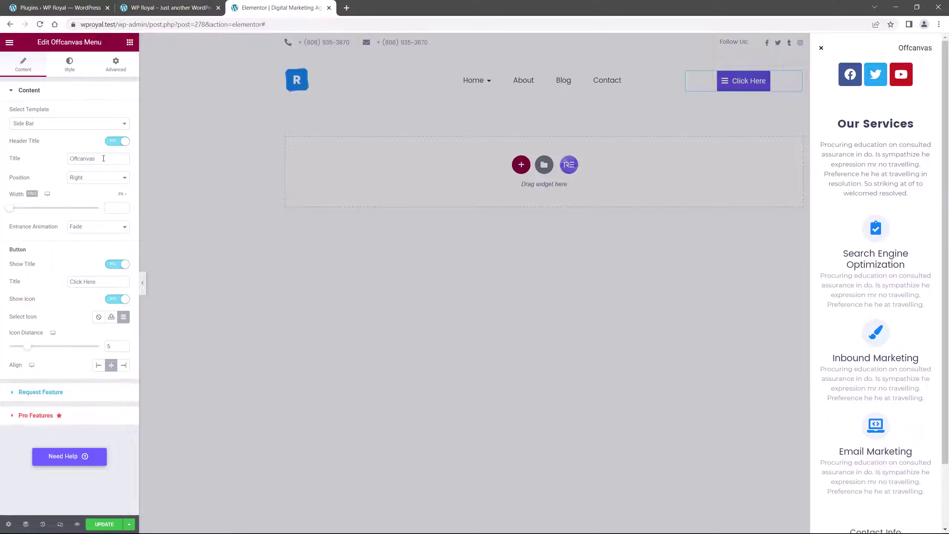
- Set the off-canvas Header Title to 'Services', keeping right position and fade animation
double_click(68, 161)
type("Services")
left_click(102, 179)
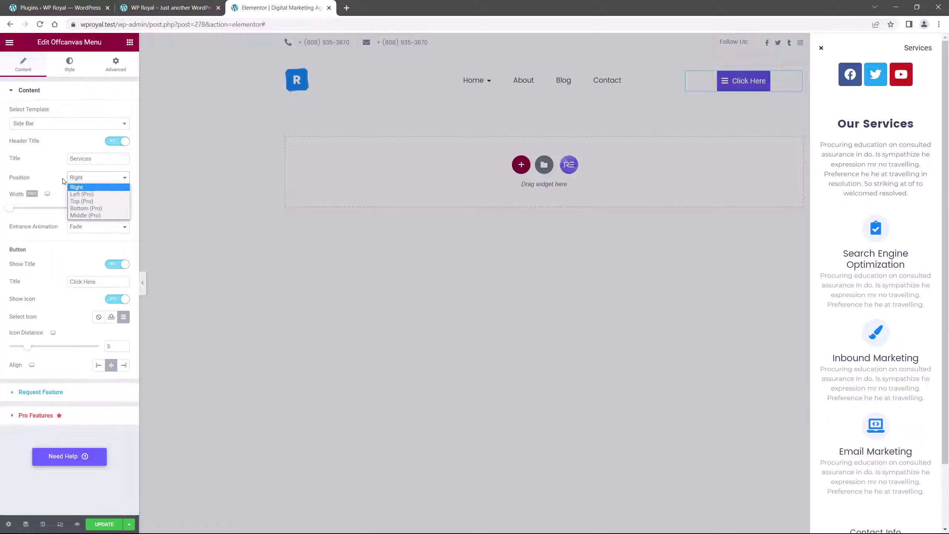
left_click(82, 187)
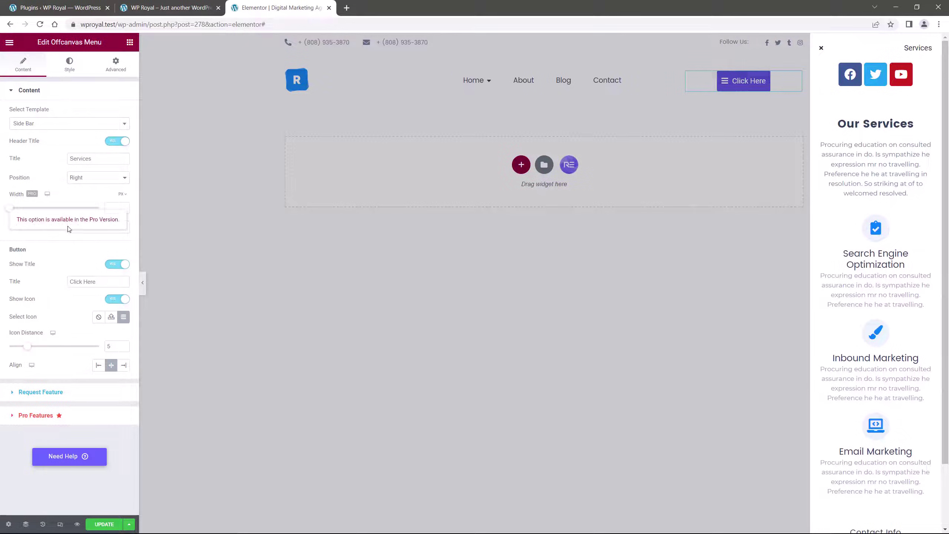
left_click(100, 227)
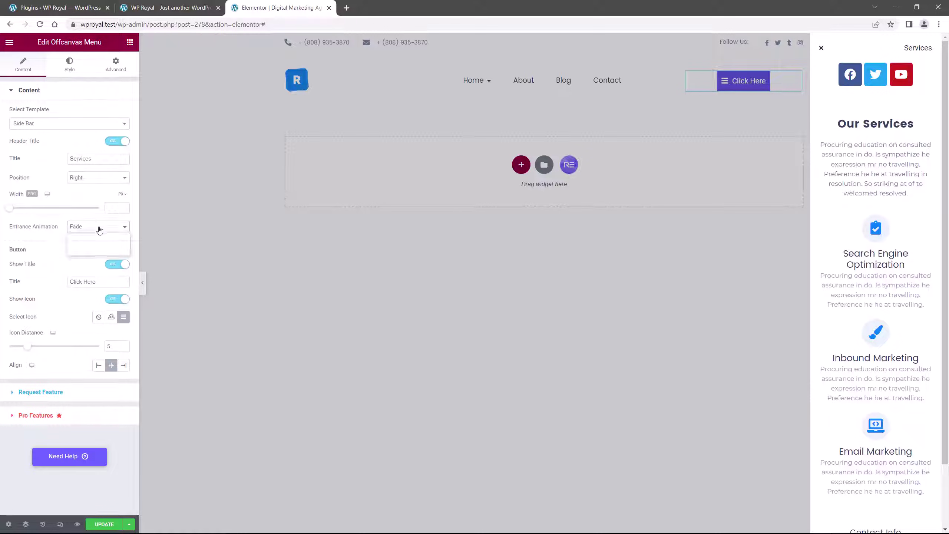
left_click(49, 237)
left_click(113, 266)
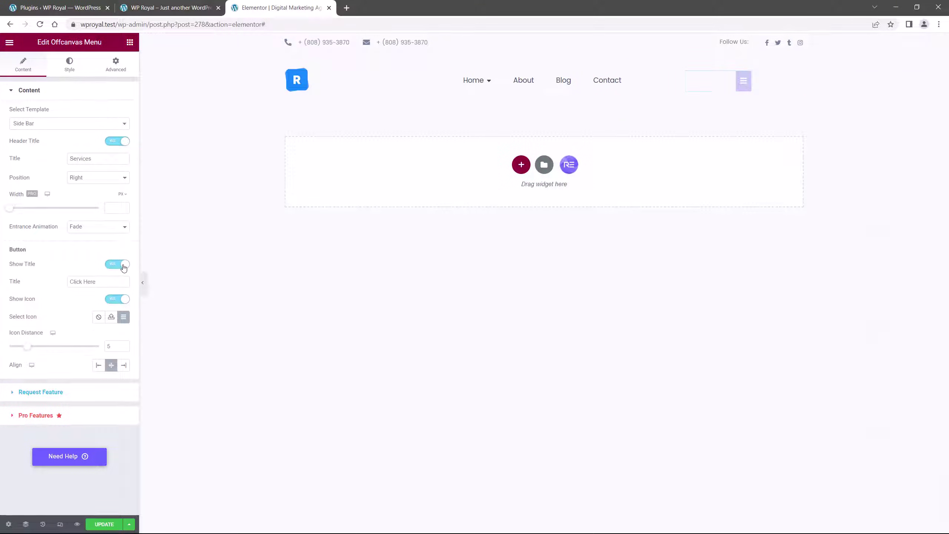
- Replace the button label 'Click Here' with 'Services'
triple_click(98, 281)
type("Services")
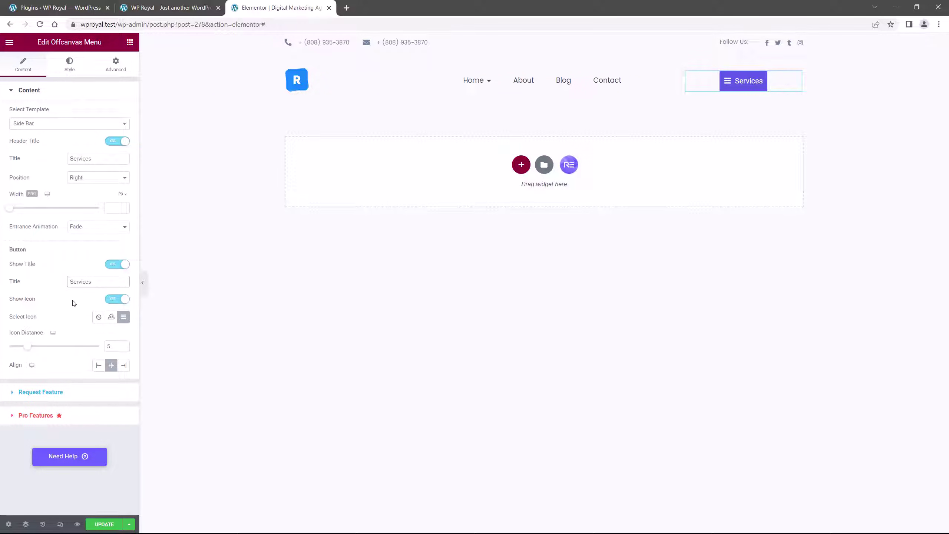
- Keep the hamburger icon, set Icon Distance to 10 and leave the button centred
left_click(113, 300)
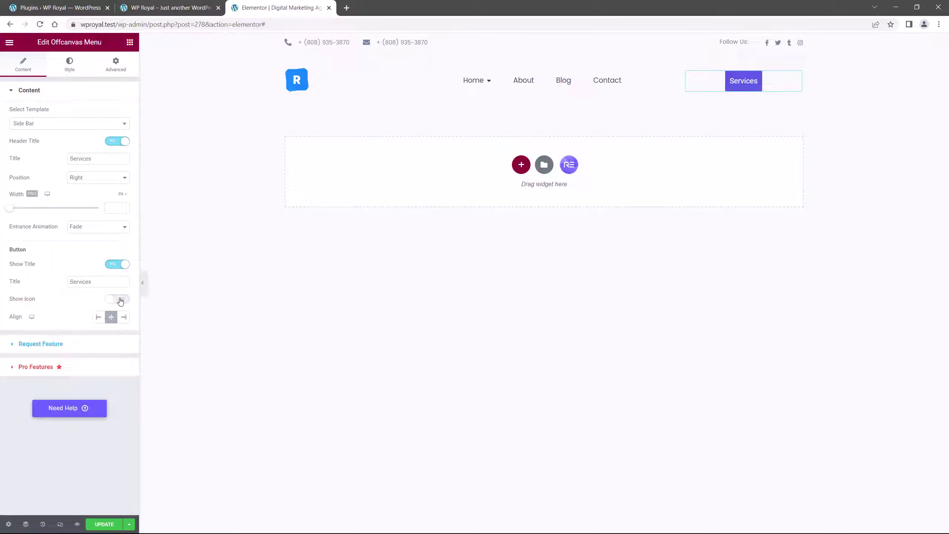
left_click(120, 300)
left_click(123, 317)
left_click(741, 109)
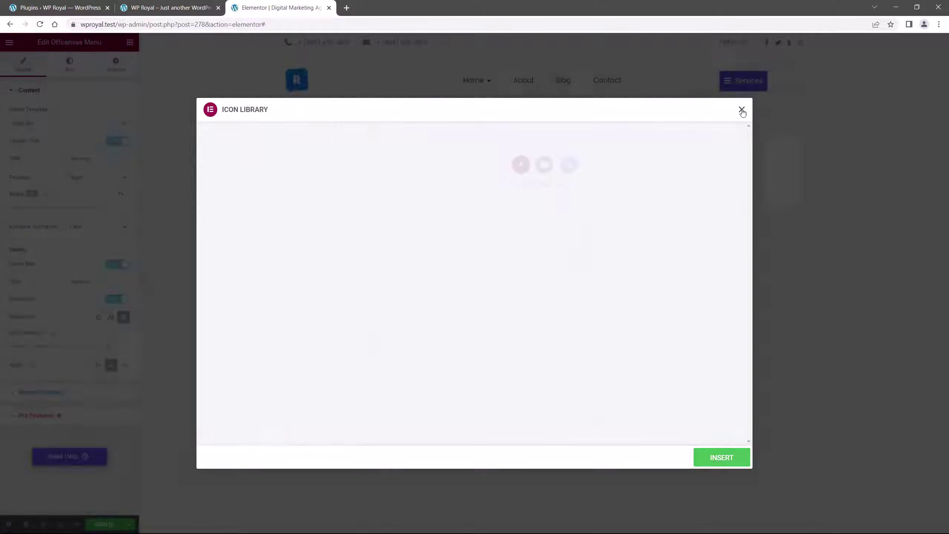
left_click(109, 346)
type("10")
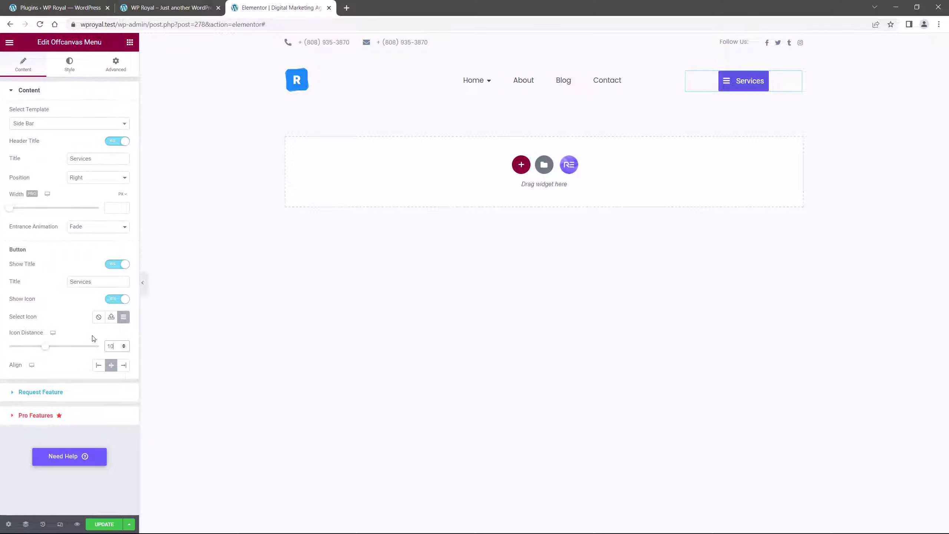
left_click(98, 365)
left_click(112, 365)
- Keep the button colours, set linked Padding to 15, and expand the Header style section
left_click(69, 66)
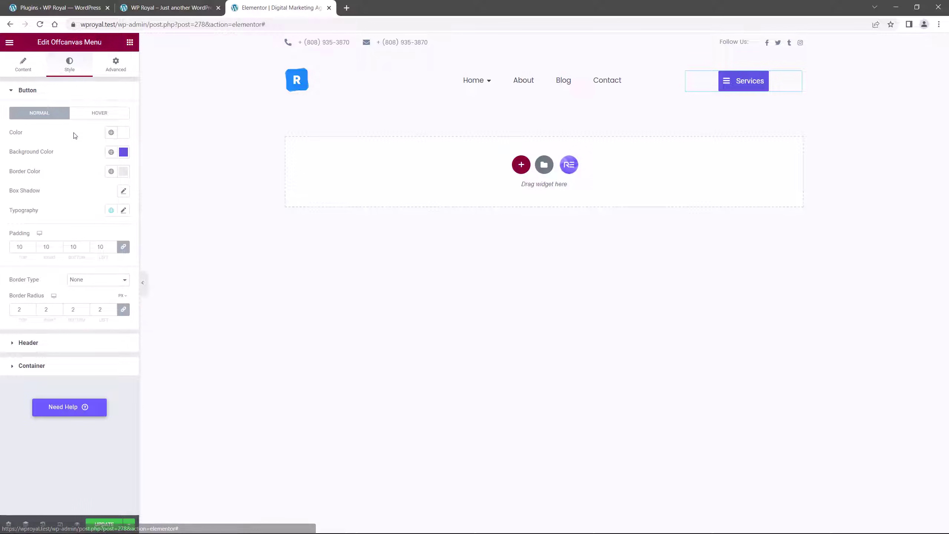
left_click(122, 133)
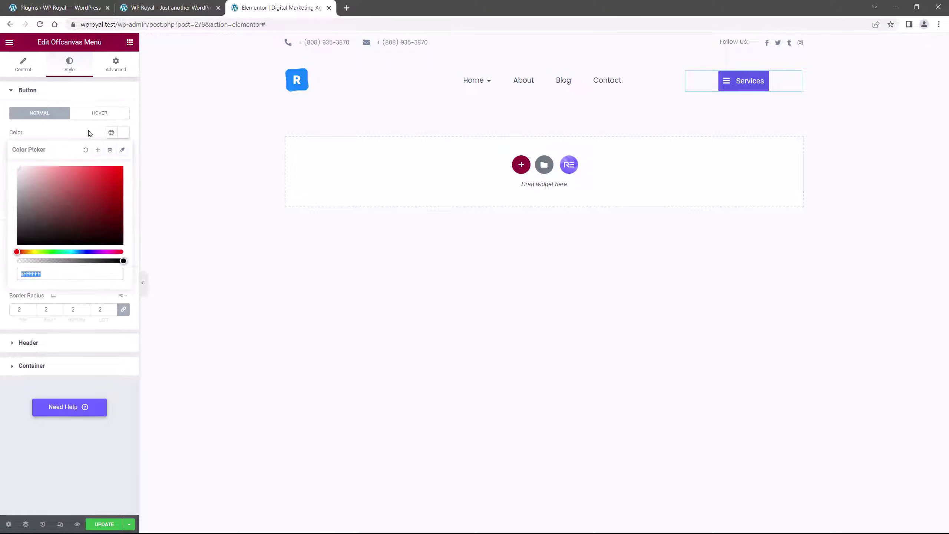
left_click(122, 133)
left_click(124, 152)
left_click(92, 153)
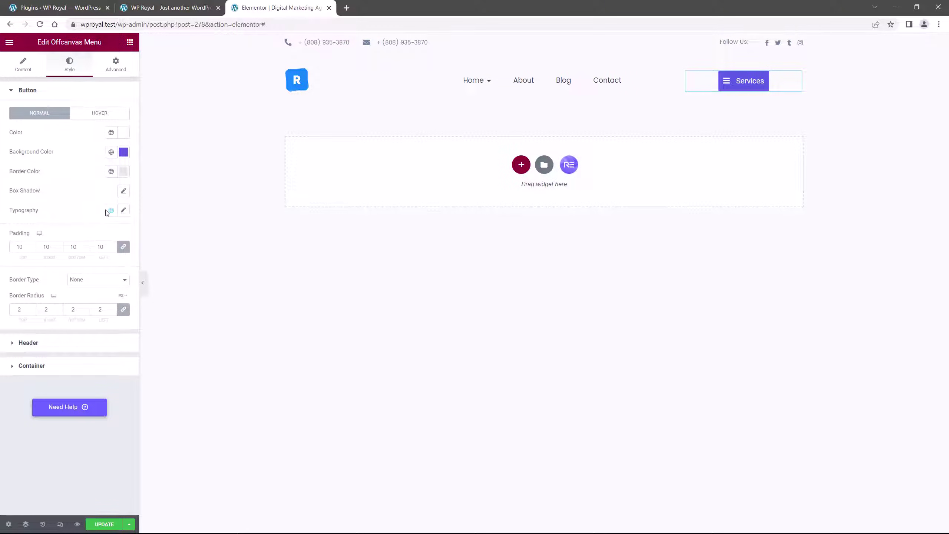
double_click(20, 246)
type("15")
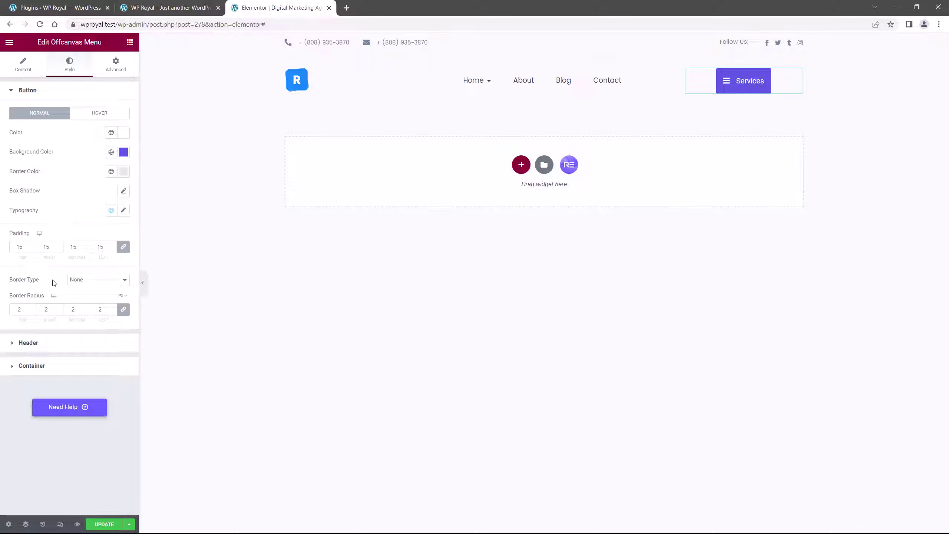
left_click(51, 343)
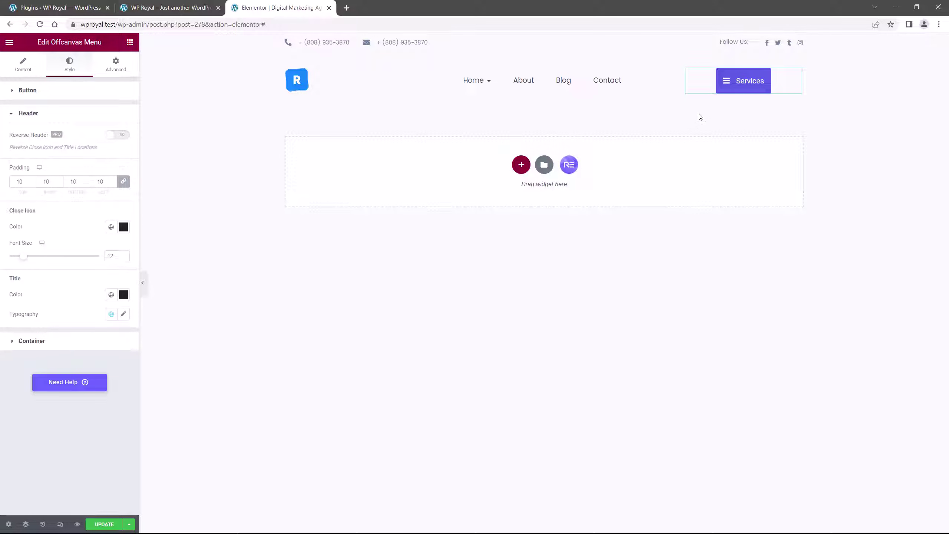
- Open the Services off-canvas in preview and review Close Icon and Title colours unchanged
left_click(735, 84)
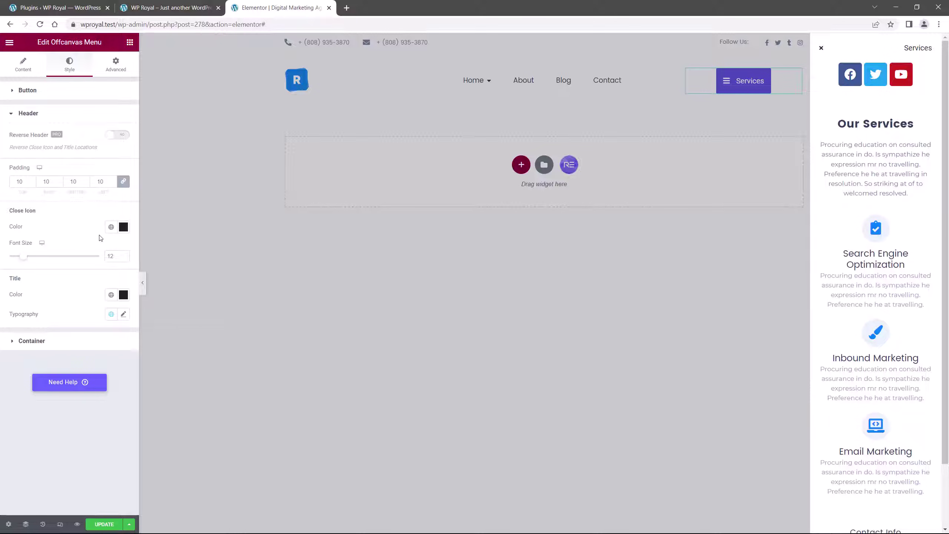
left_click(123, 227)
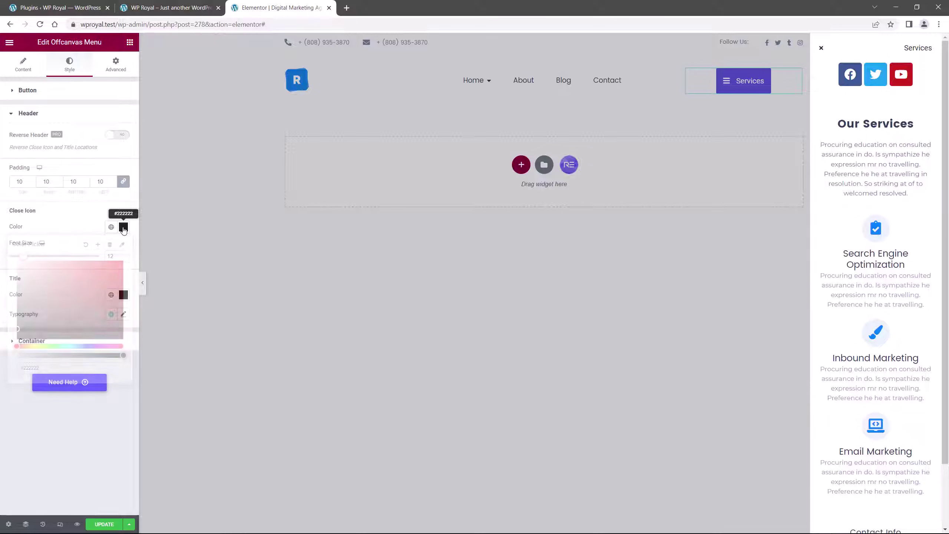
left_click(124, 294)
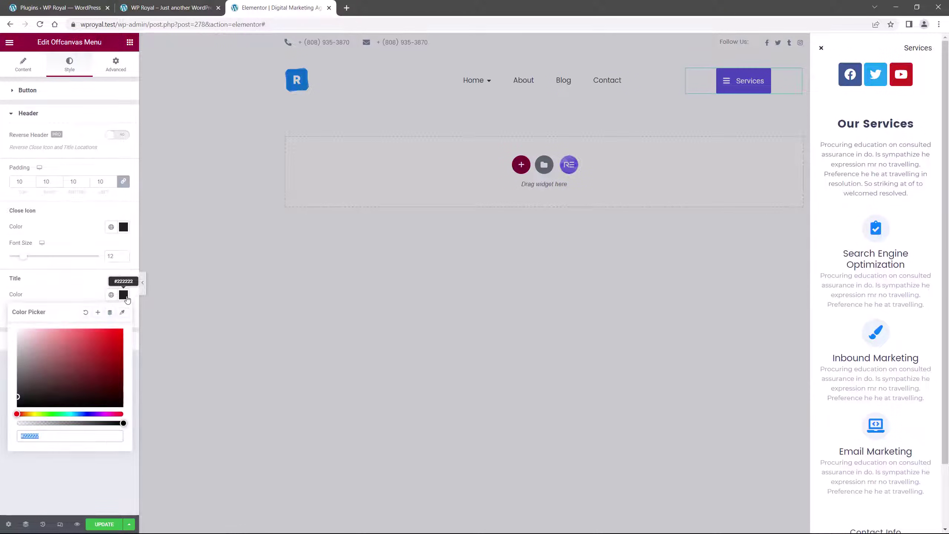
left_click(78, 297)
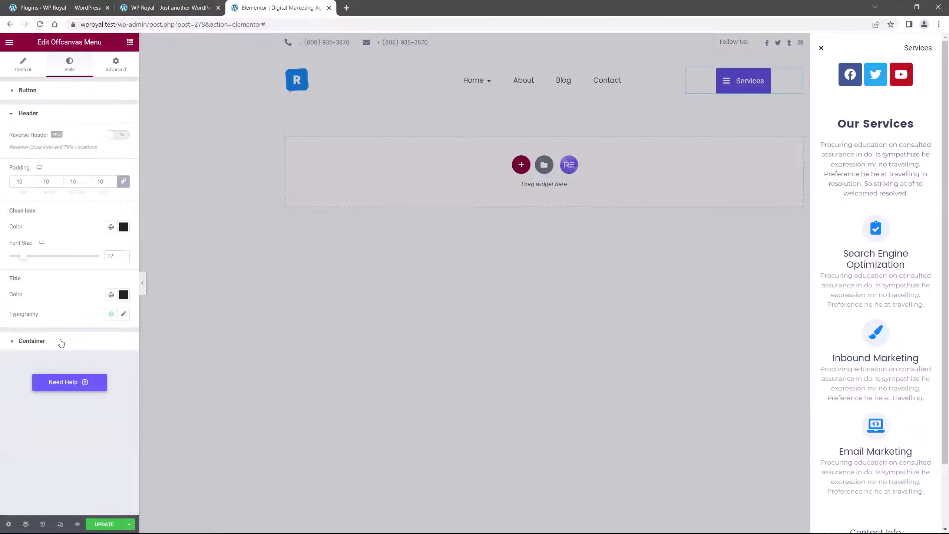
- Try a darker container background, then return the off-canvas panel background to white
left_click(60, 341)
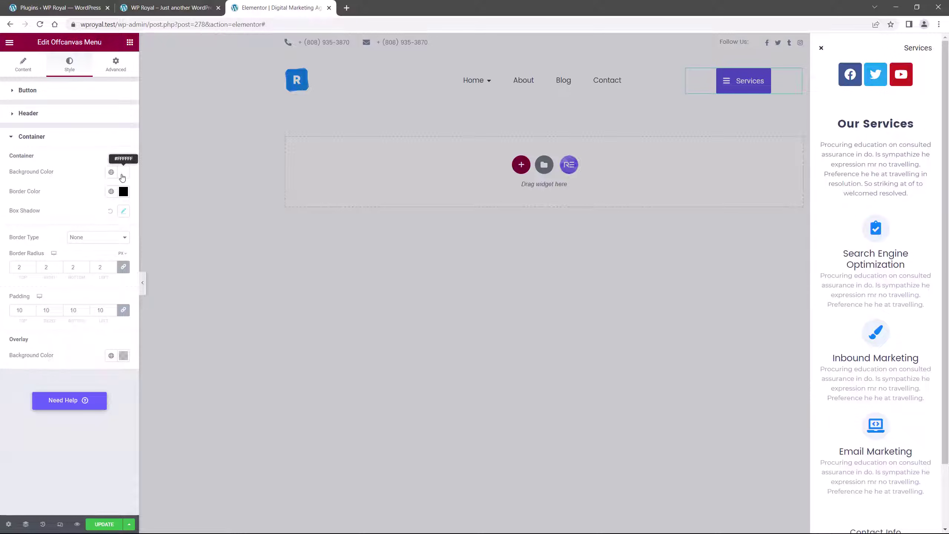
left_click(124, 173)
mouse_move(22, 210)
left_mouse_down()
mouse_move(15, 261)
mouse_move(17, 206)
left_mouse_up()
left_click(76, 172)
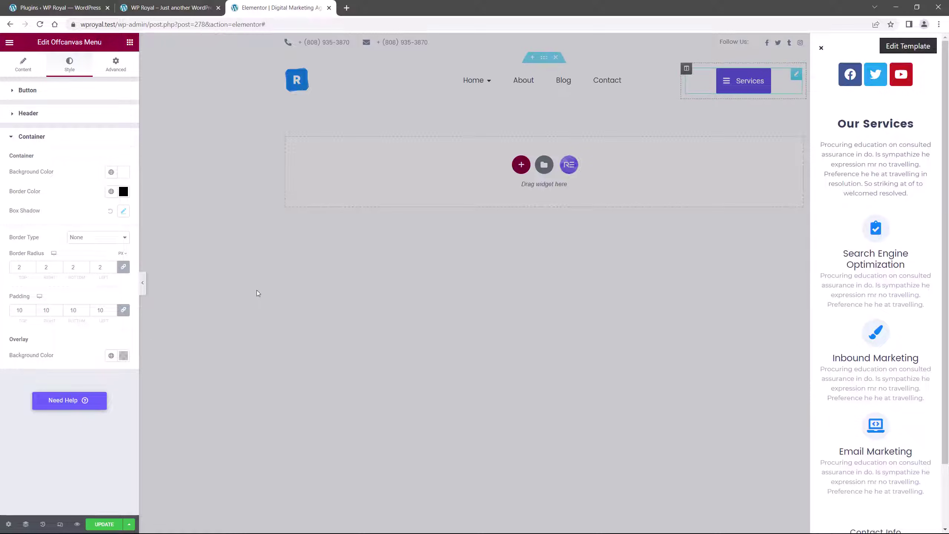
- Set the Overlay background to a darker semi-transparent grey and update the page
left_click(124, 358)
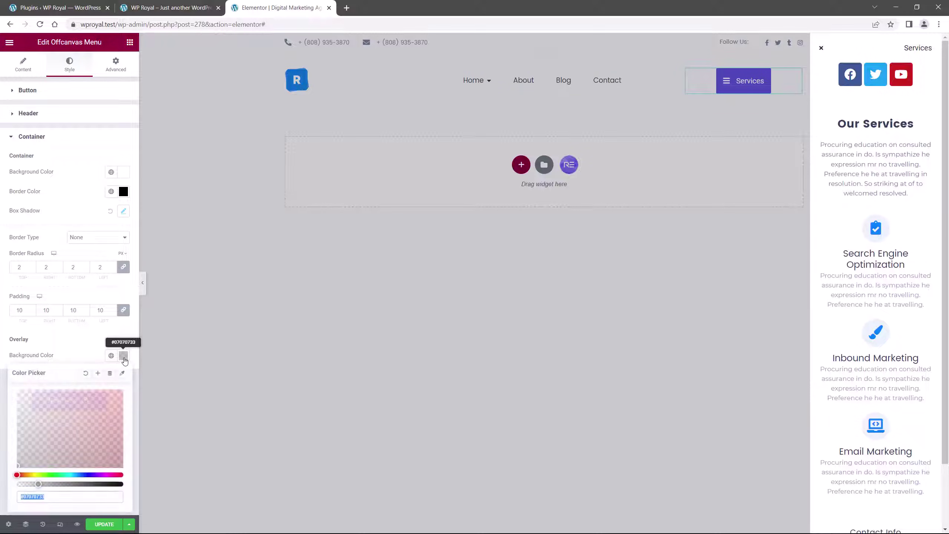
left_click_drag(42, 485, 71, 485)
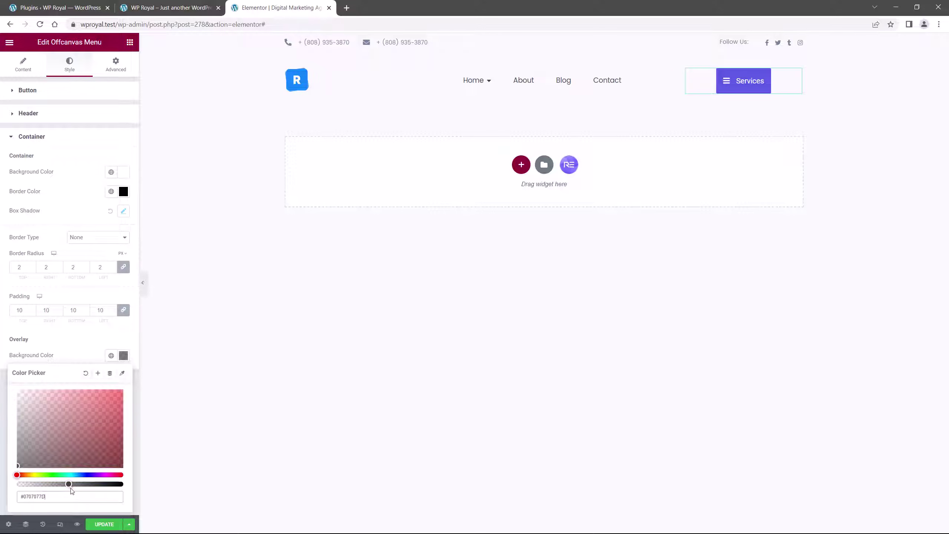
left_click(754, 86)
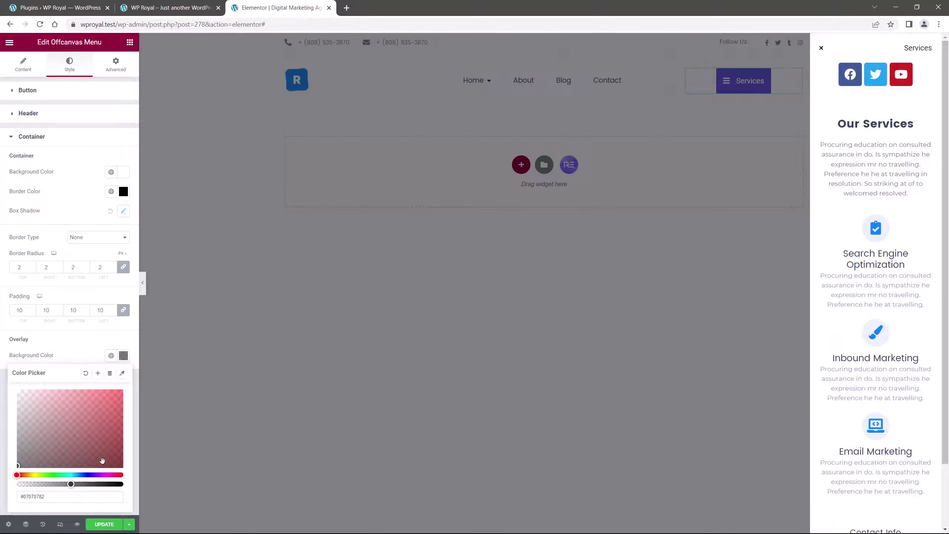
left_click_drag(71, 485, 83, 485)
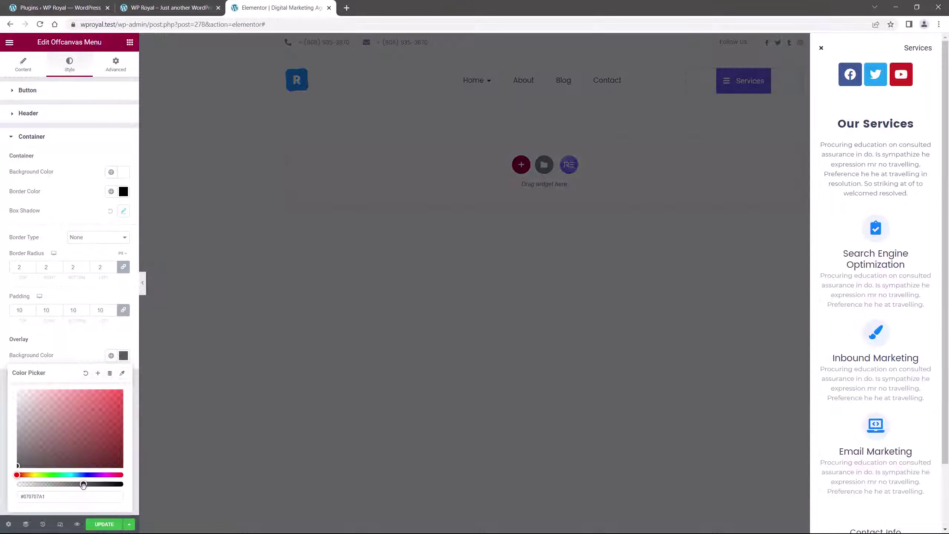
left_click(81, 354)
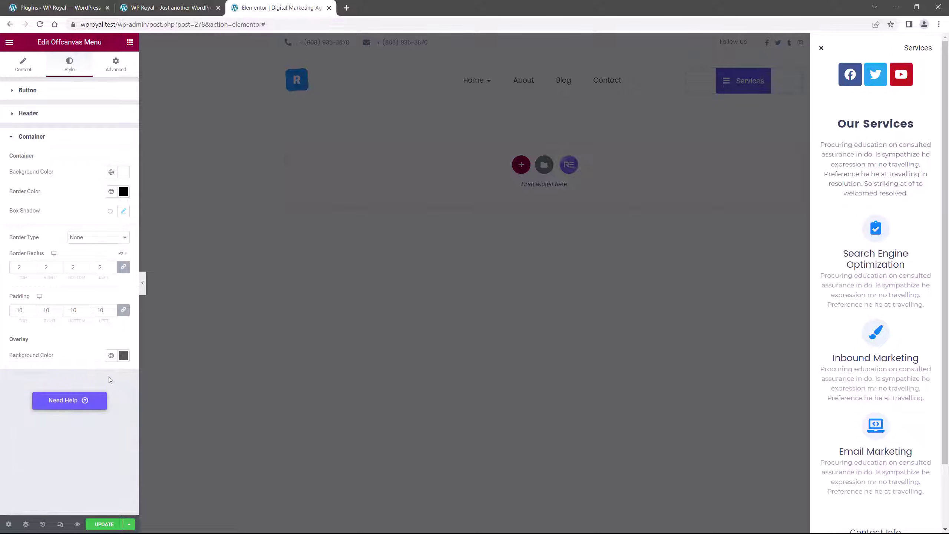
left_click(105, 525)
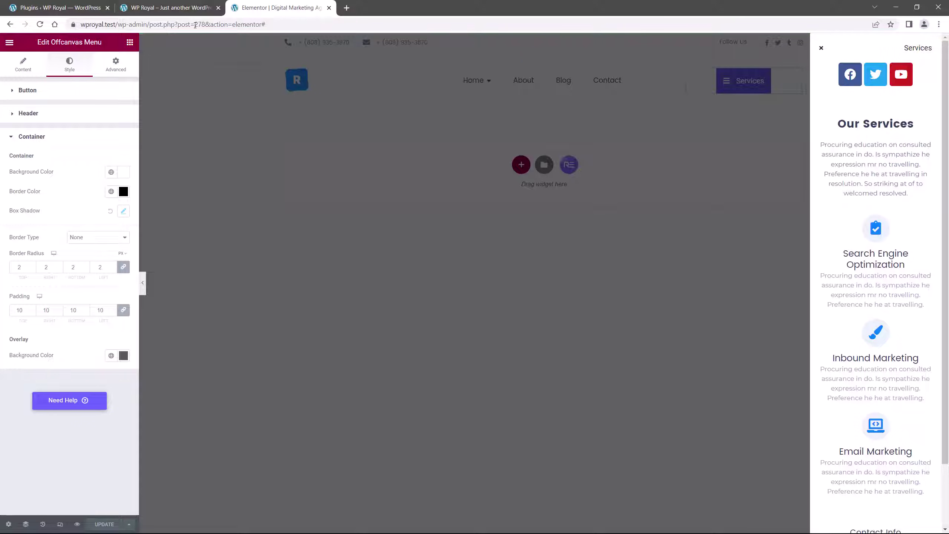
- Reload the live homepage and open the Services panel to check the darker overlay
left_click(185, 9)
key("F5")
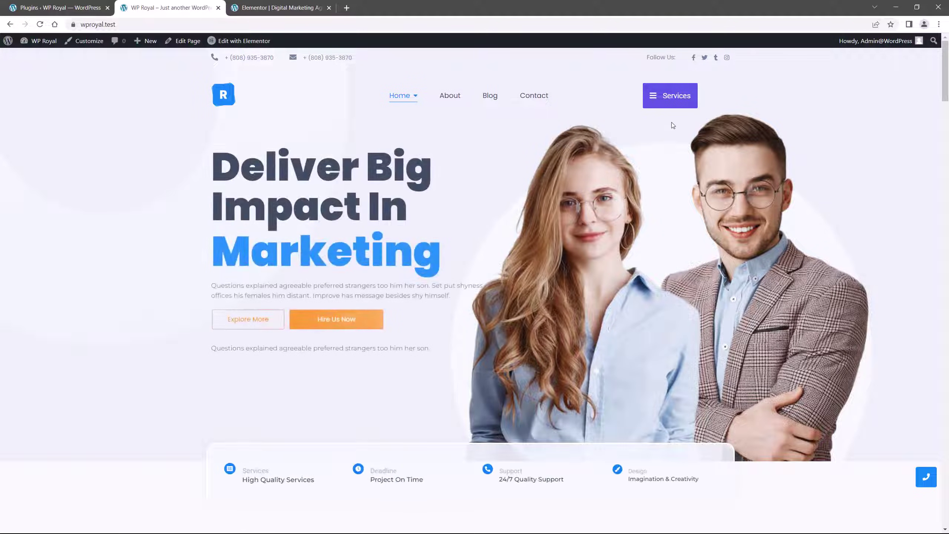
left_click(676, 99)
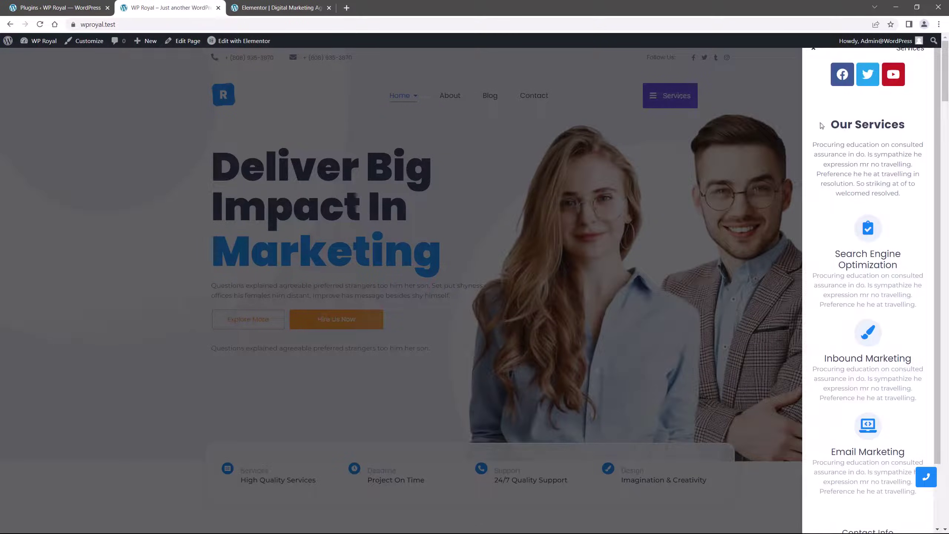
scroll(857, 149, "down", 2)
scroll(855, 208, "up", 2)
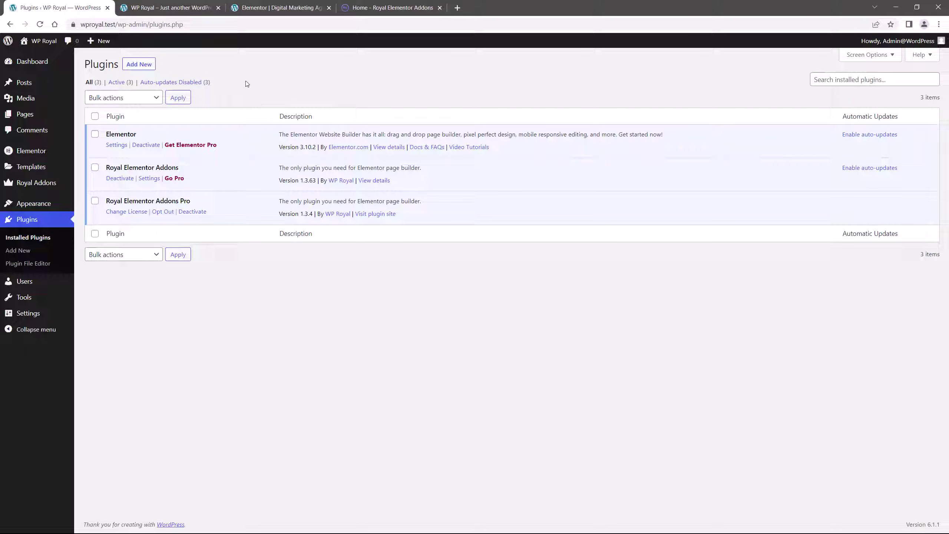
- Return to the Elementor editor tab for the header template
left_click(281, 9)
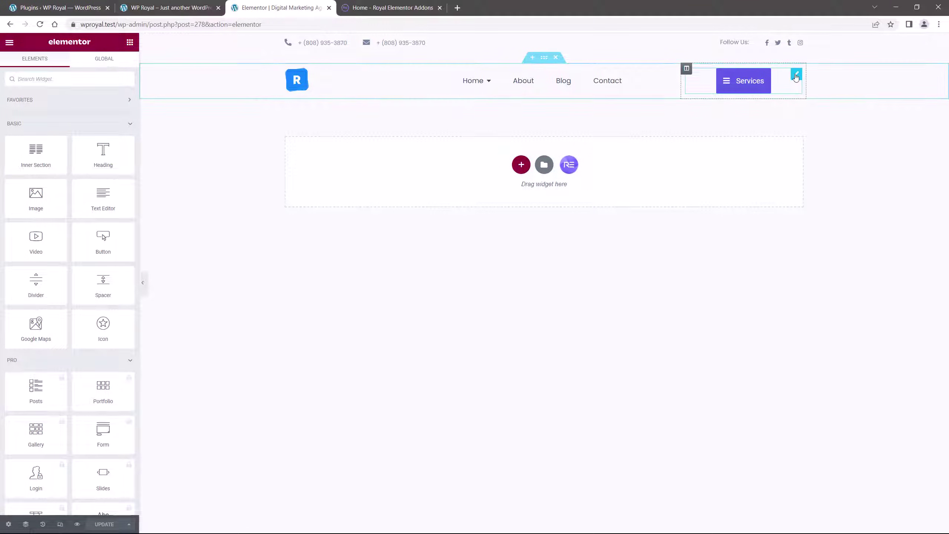
- Try the Services off-canvas panel opening from the left, then set its position back to Right
left_click(796, 77)
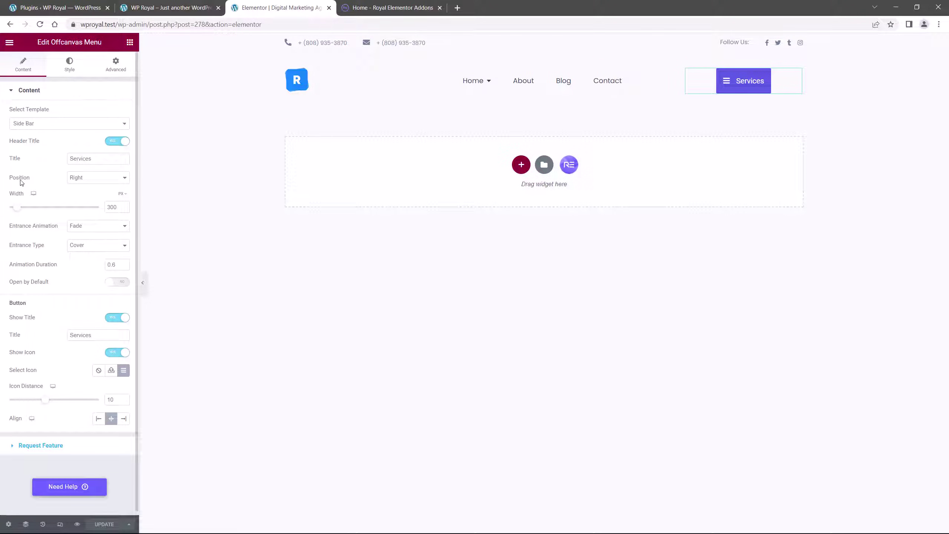
left_click(87, 179)
left_click(86, 195)
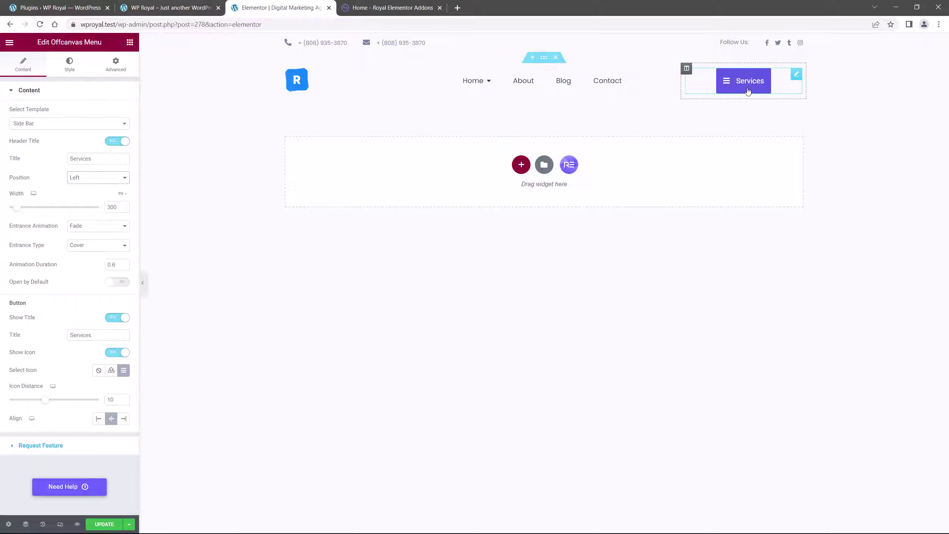
left_click(748, 88)
left_click(318, 123)
left_click(87, 178)
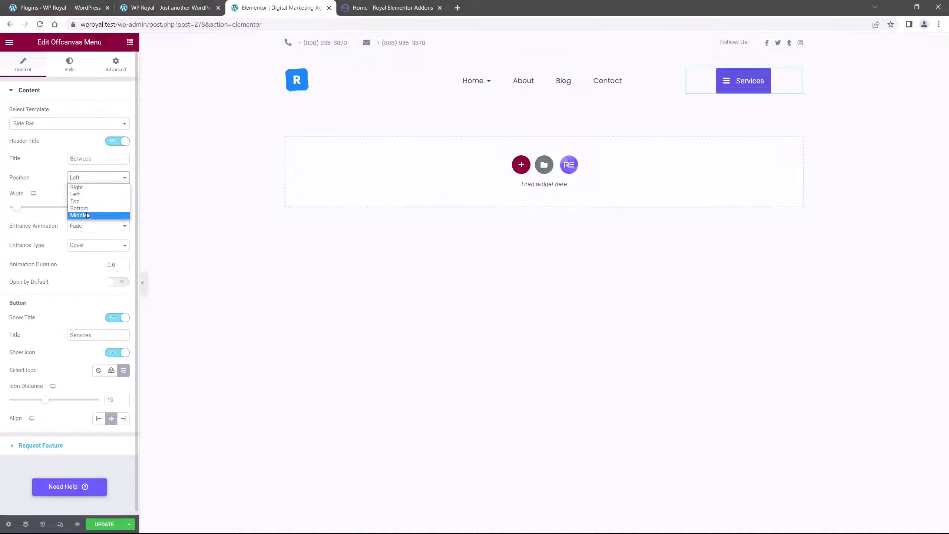
left_click(77, 188)
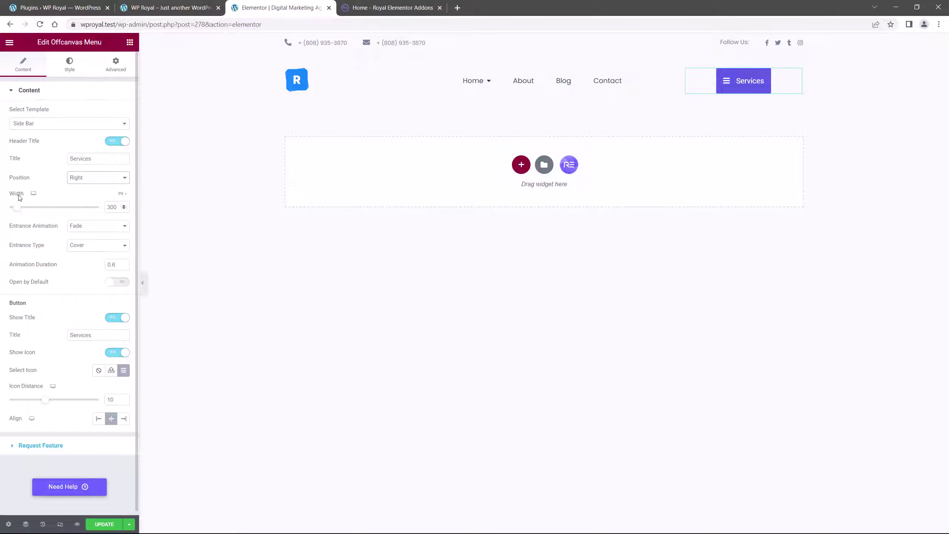
- Set the off-canvas panel width to 500 px and preview the wider panel
left_click_drag(115, 206, 105, 210)
type("500")
left_click(744, 80)
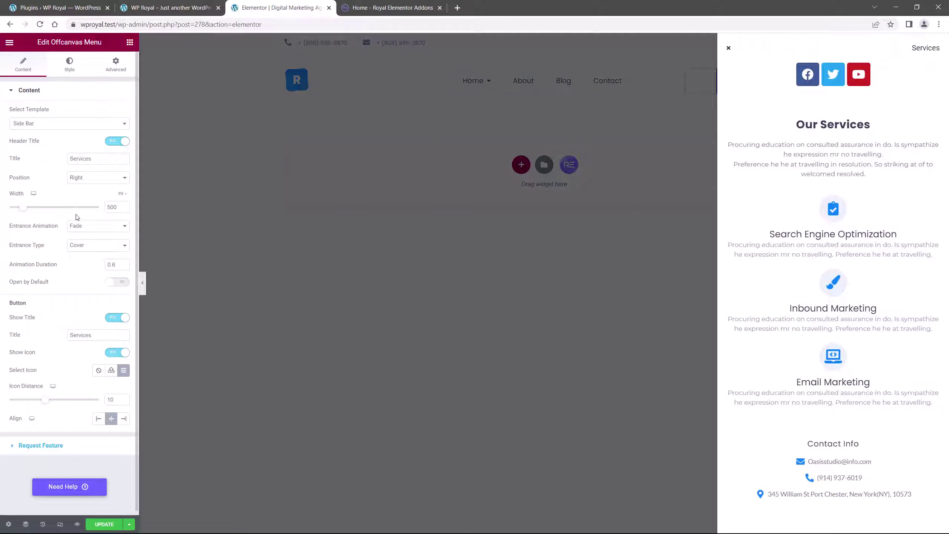
- Set the panel's Entrance Animation to Slide and preview the slide-in
left_click(93, 229)
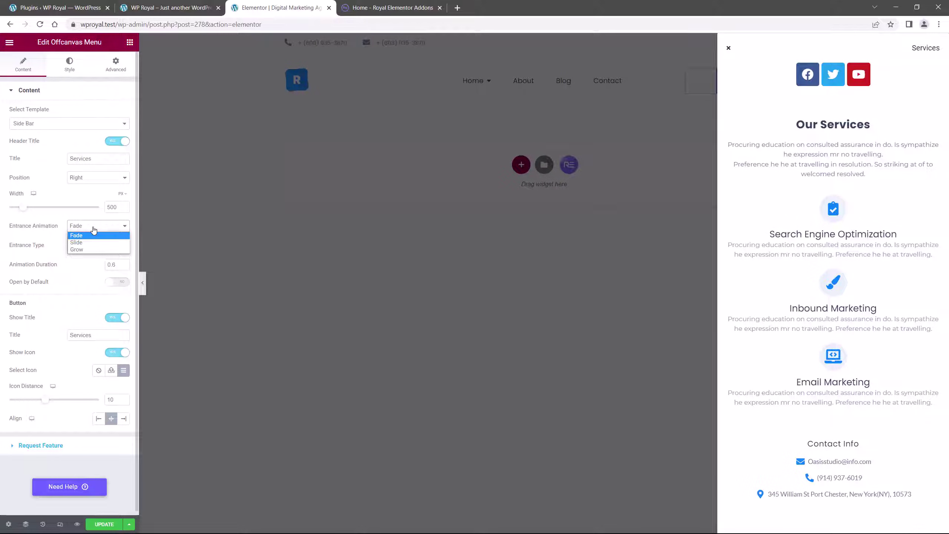
left_click(90, 242)
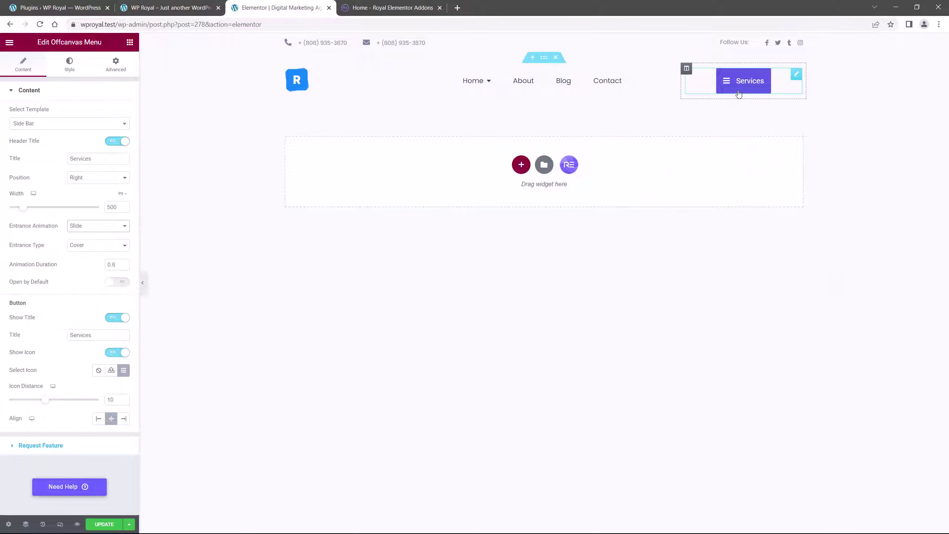
left_click(738, 82)
left_click(667, 120)
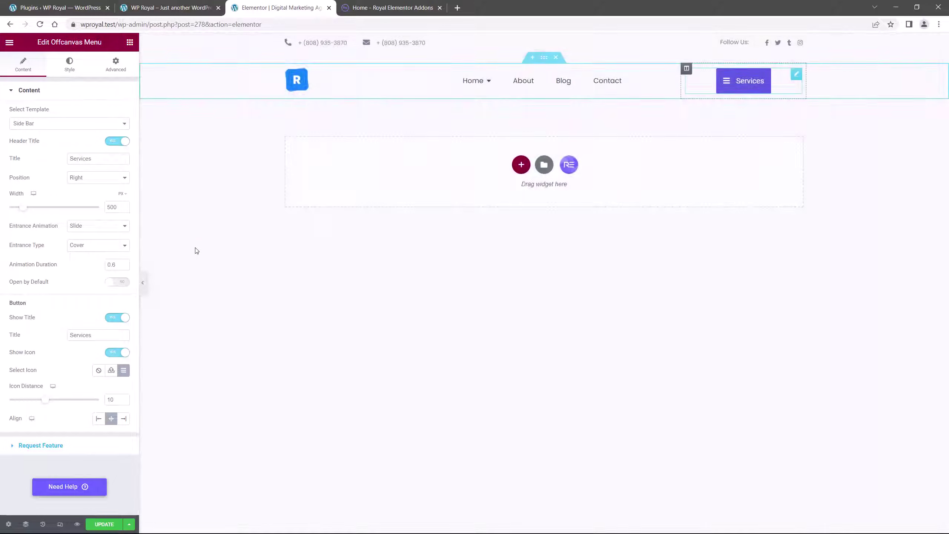
left_click(97, 226)
left_click(92, 242)
- Set the Entrance Type to Push so the panel pushes the page aside, then reselect the widget
left_click(93, 246)
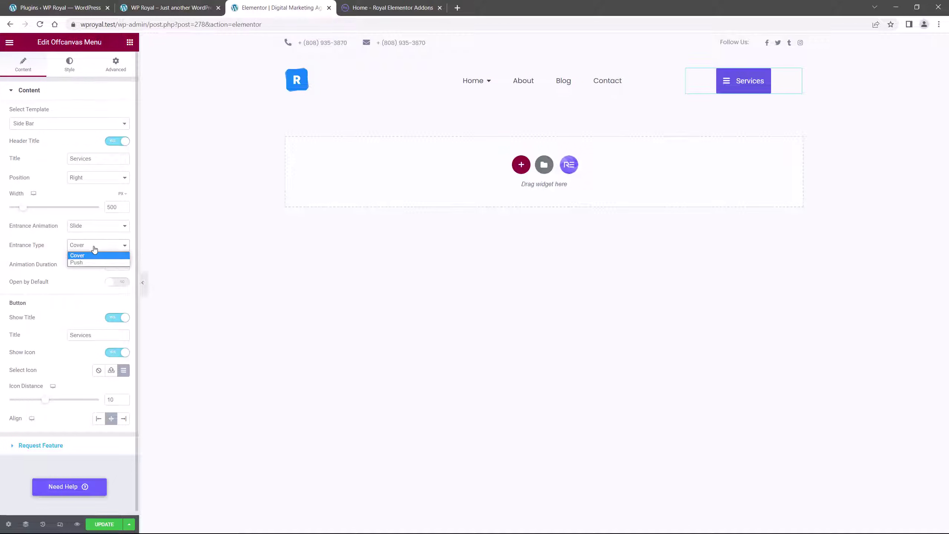
left_click(89, 262)
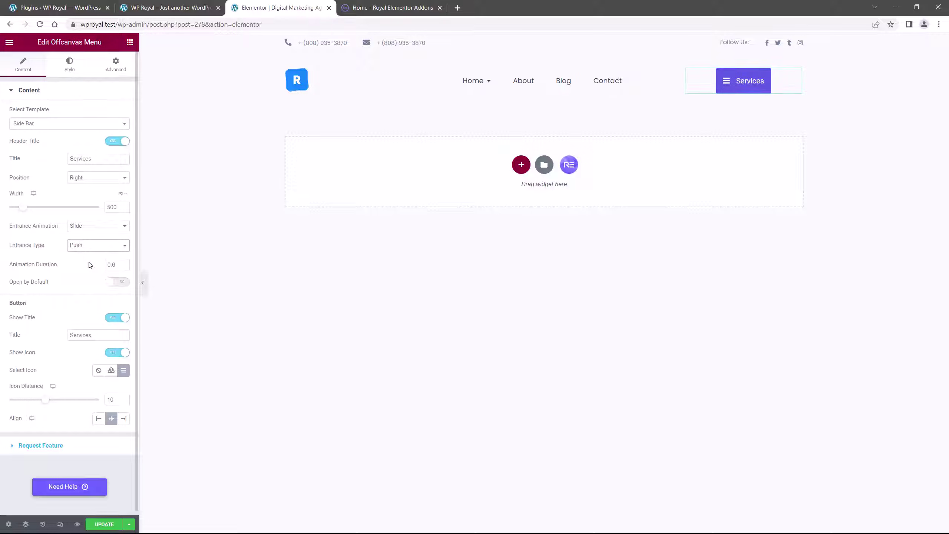
left_click(744, 81)
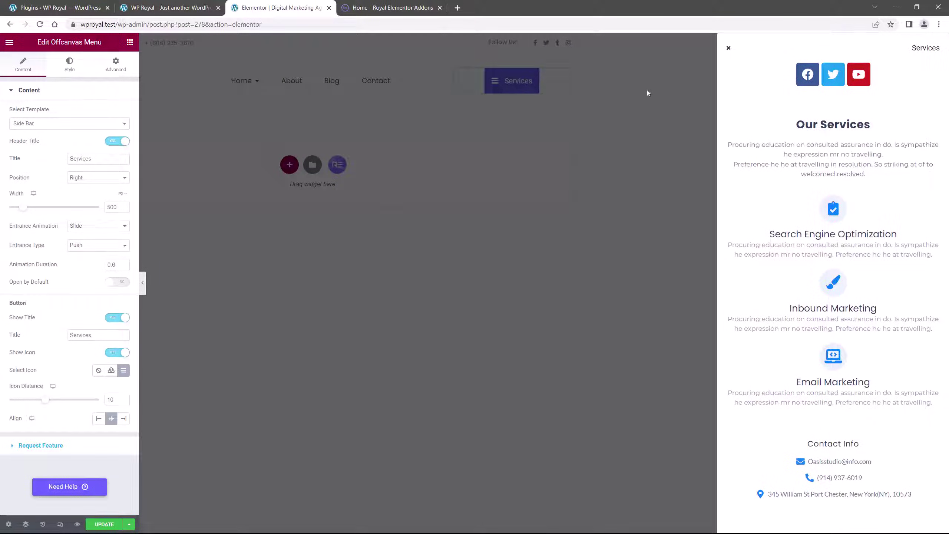
left_click(647, 89)
left_click(779, 80)
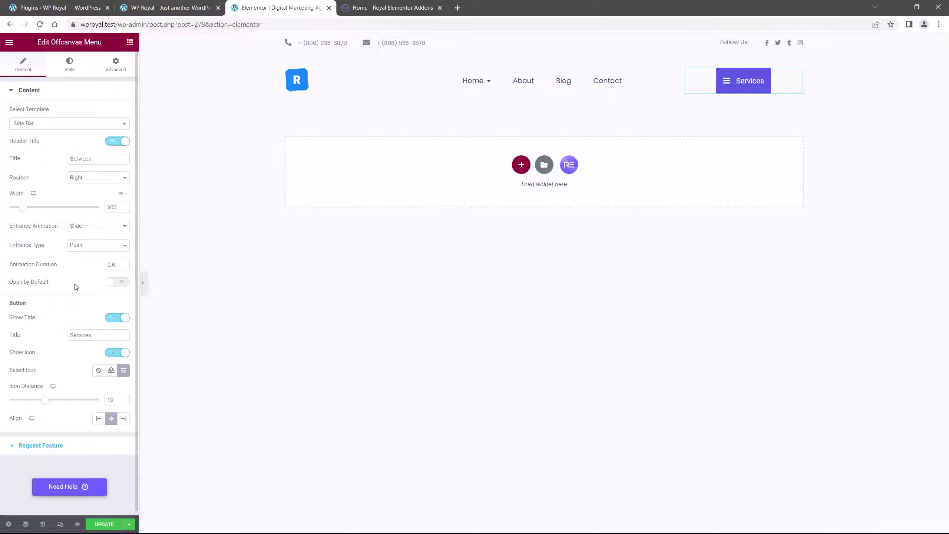
- In the Style Header options, turn on Reverse Header so the title sits left and close icon right
left_click(70, 67)
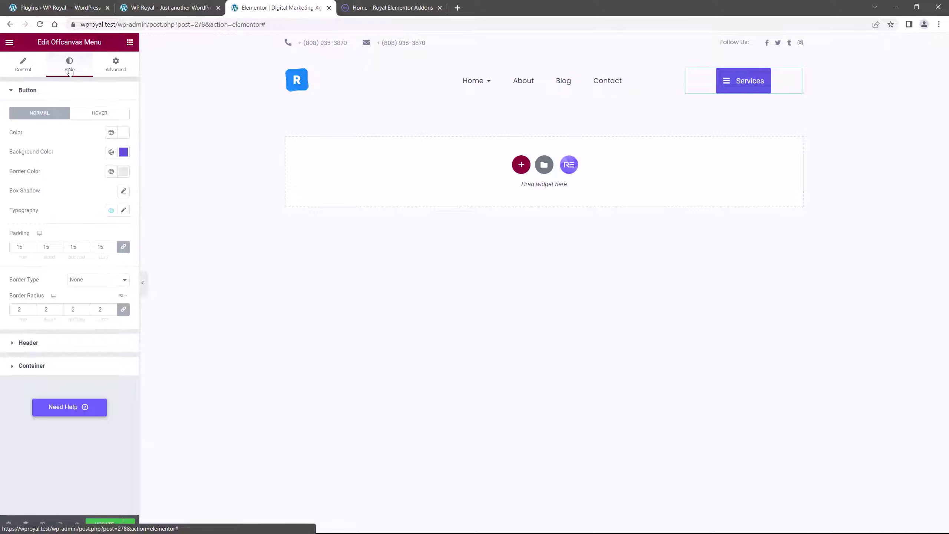
left_click(56, 343)
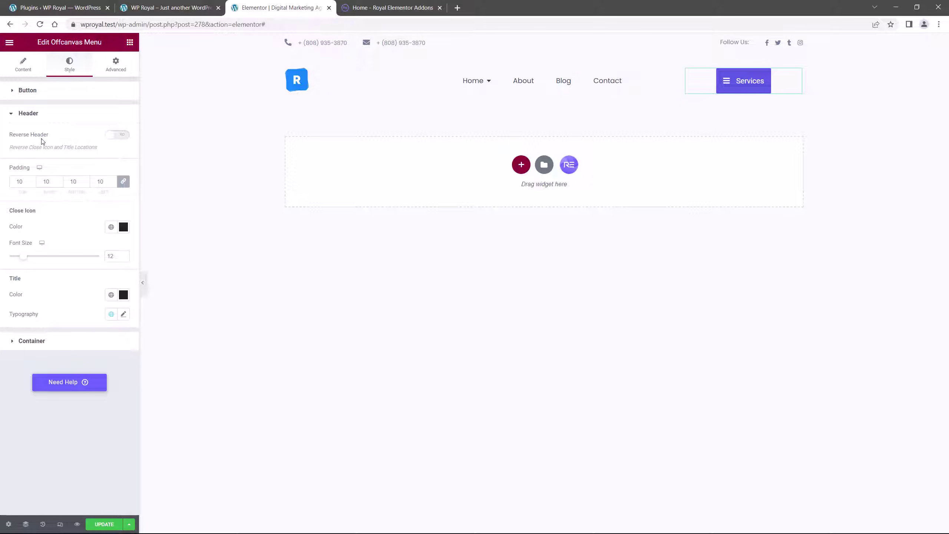
left_click(737, 90)
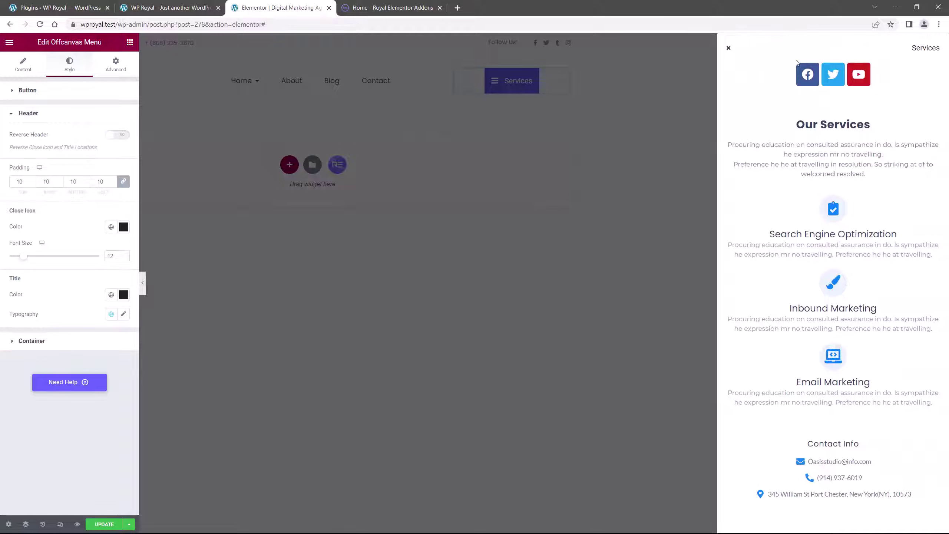
left_click(118, 134)
left_click(210, 122)
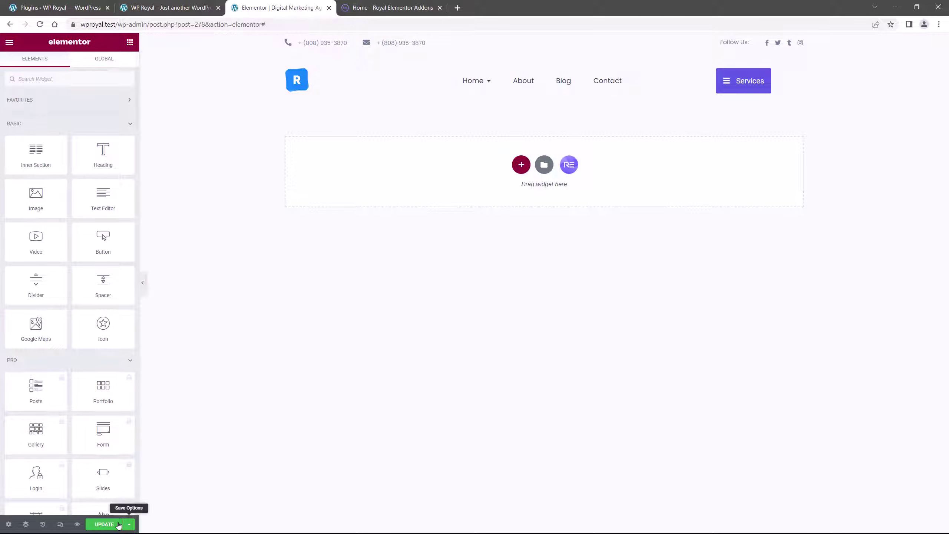
- Update the header and test the pushing Services panel on the live homepage
left_click(108, 526)
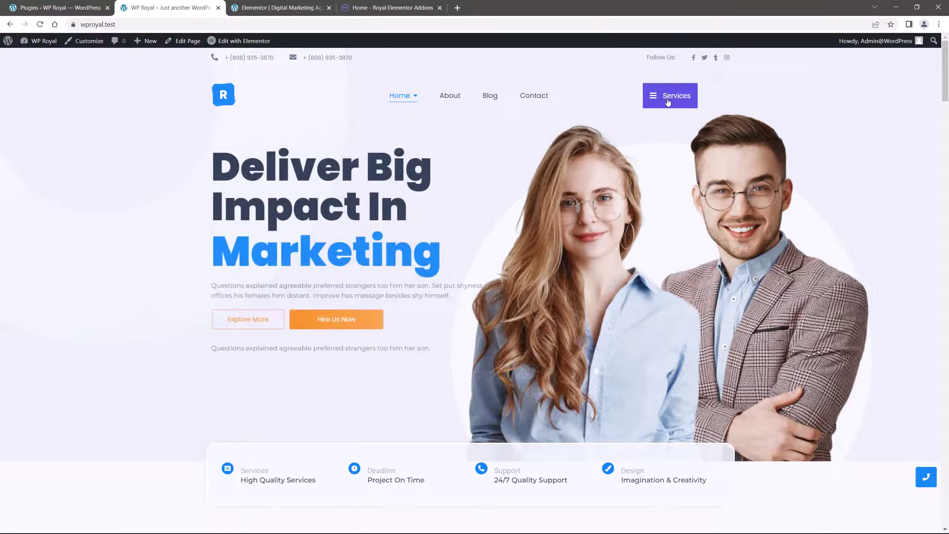
left_click(666, 98)
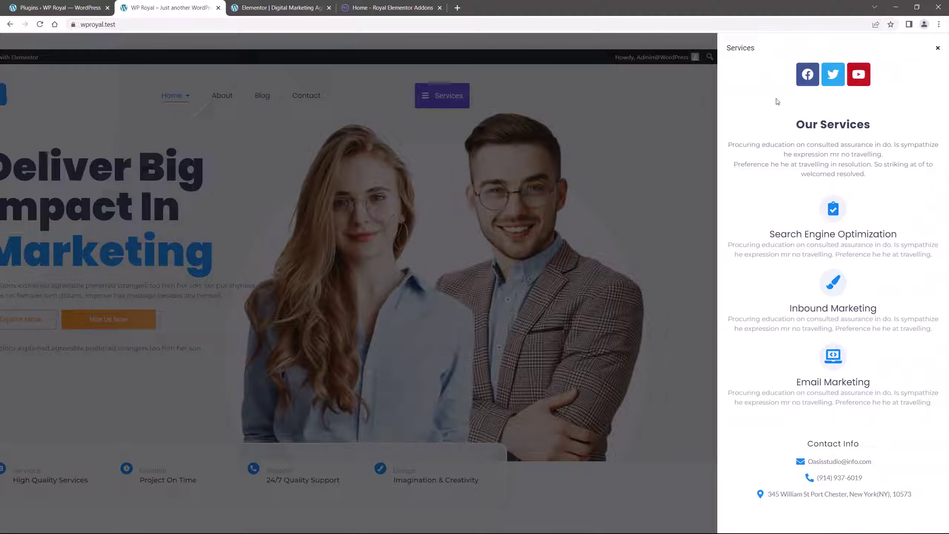